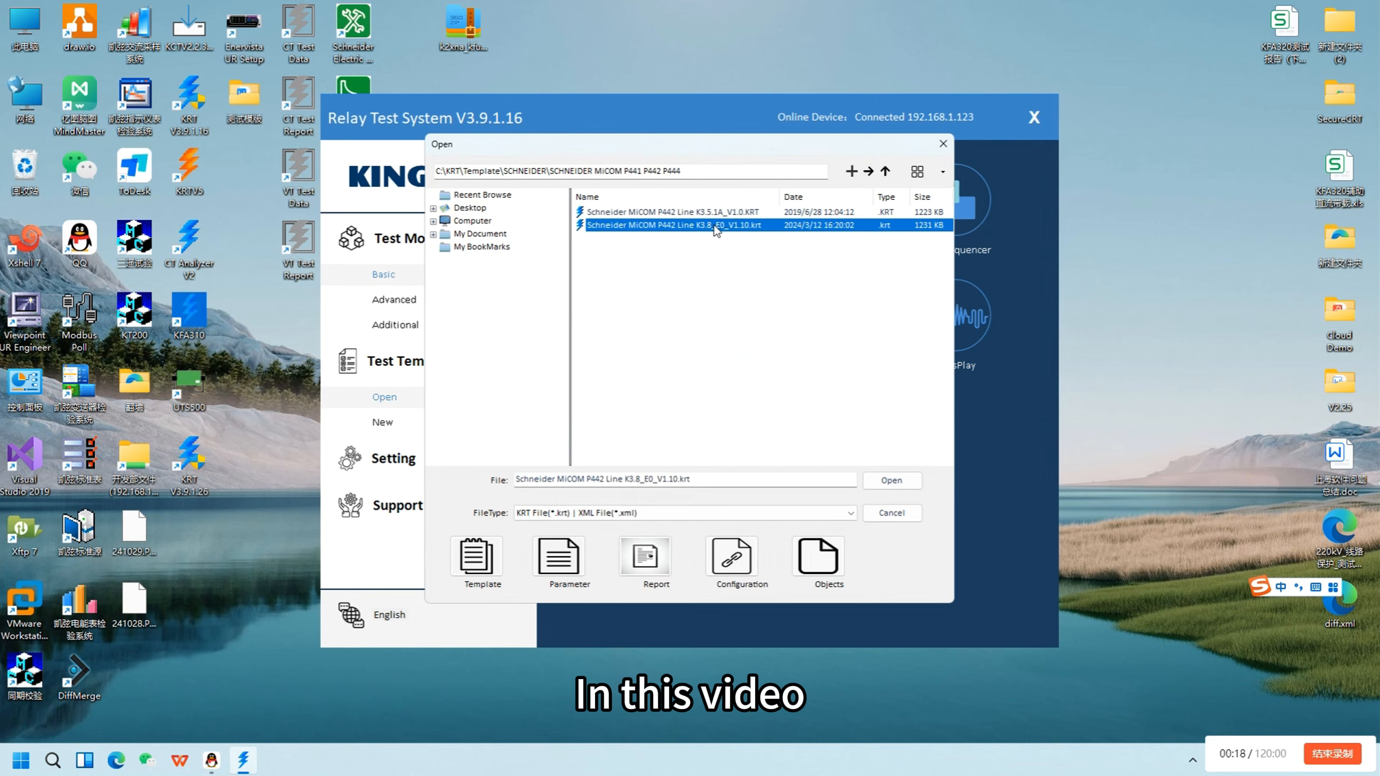
Step: Open the template Schneider MiCOM P442 Line K3.8_E0_V1.10.krt and bring up its test object settings
{"action": "double_click", "coordinate": [775, 225]}
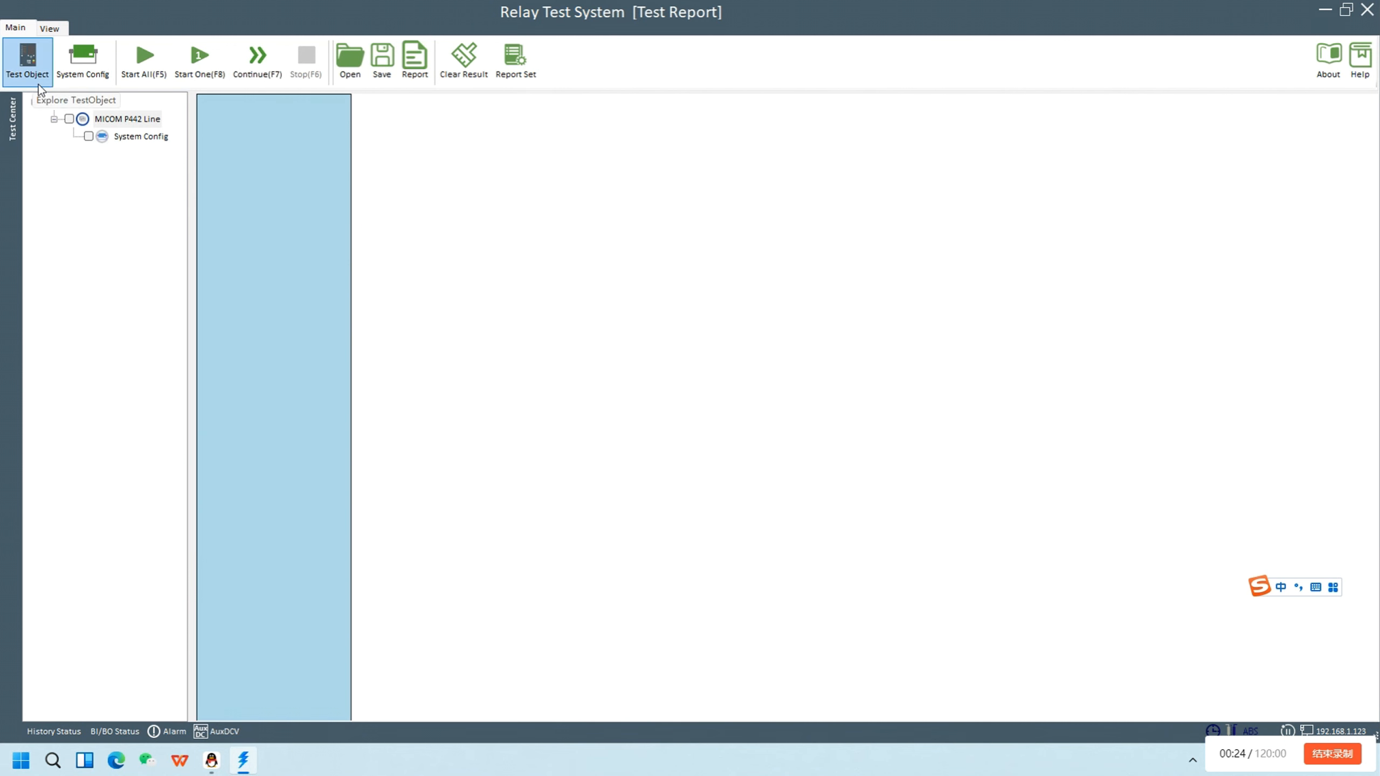
{"action": "left_click", "coordinate": [27, 60]}
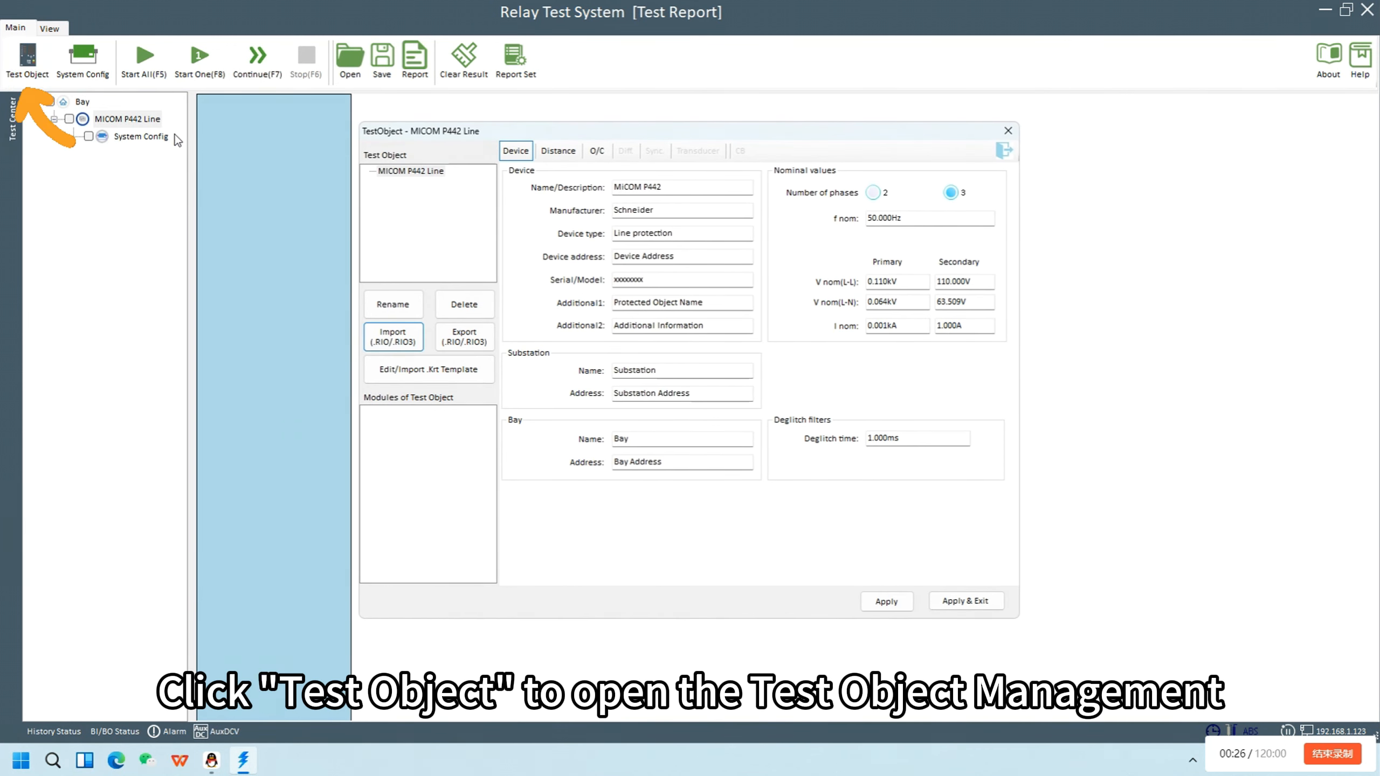
{"action": "left_click", "coordinate": [419, 171]}
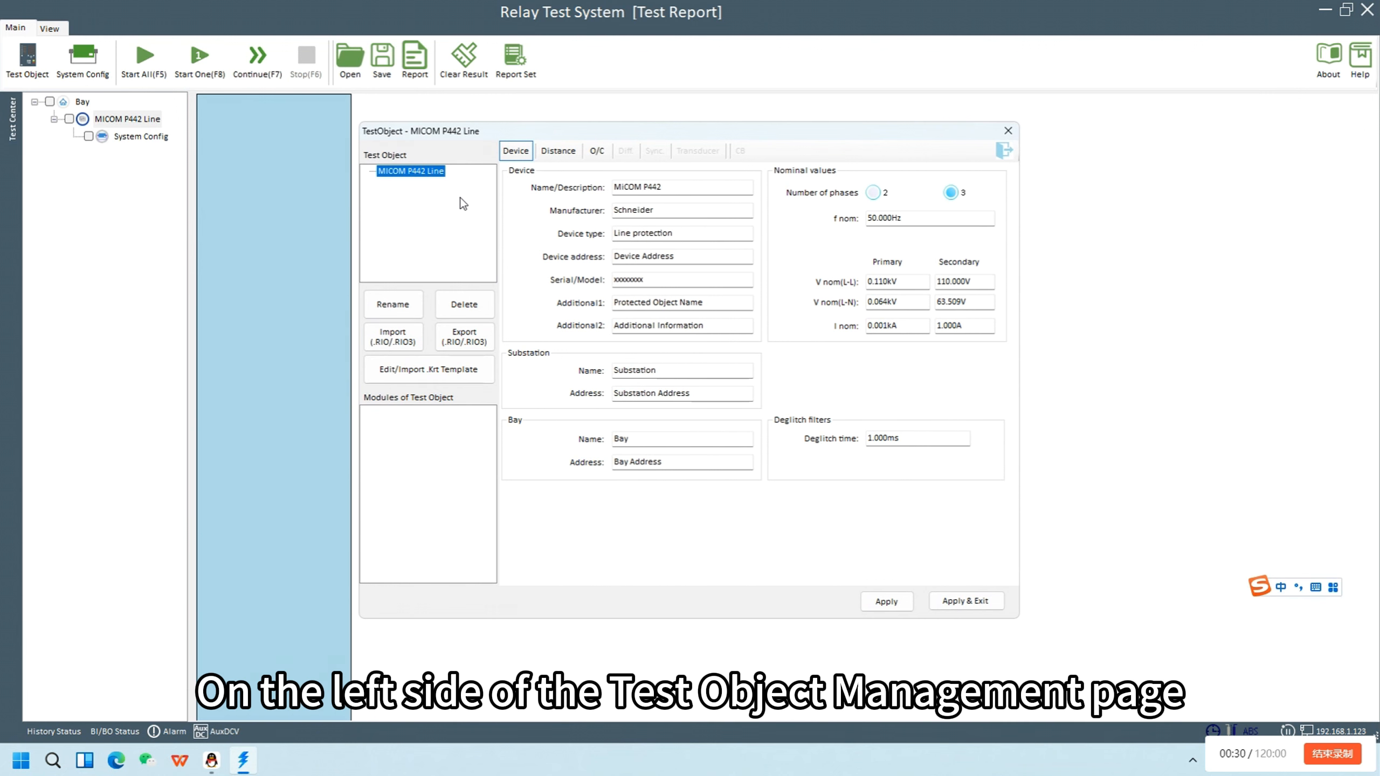
{"action": "left_click", "coordinate": [393, 304]}
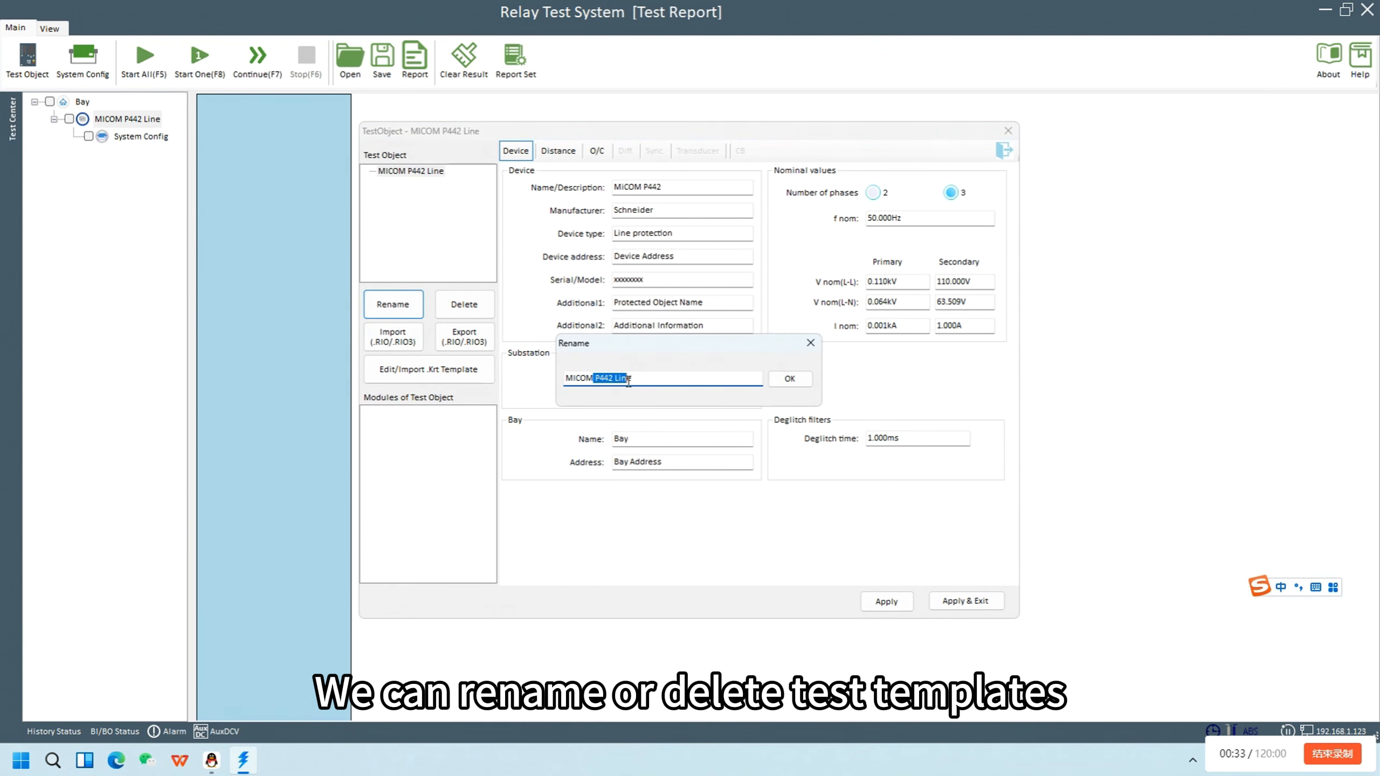
{"action": "key", "text": "End"}
{"action": "left_click", "coordinate": [790, 379]}
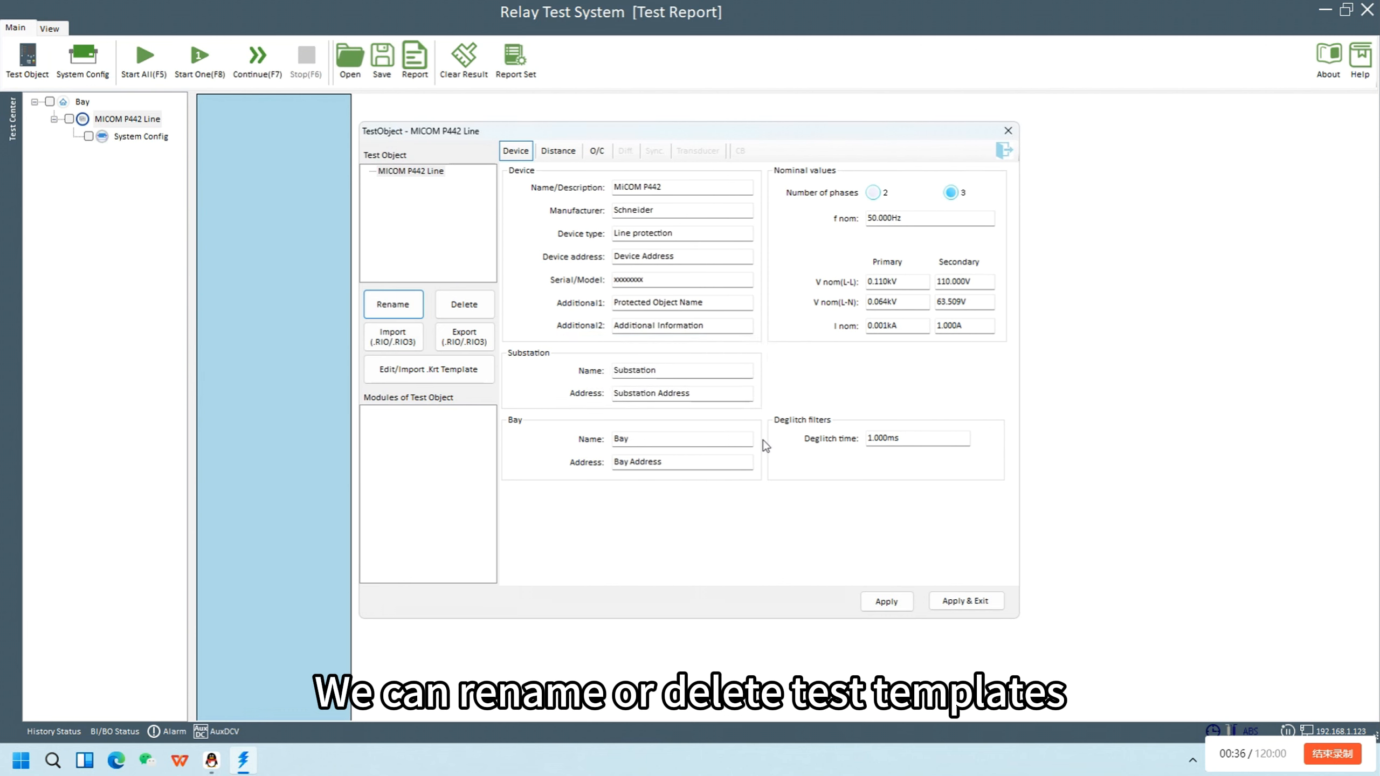
{"action": "left_click", "coordinate": [464, 304]}
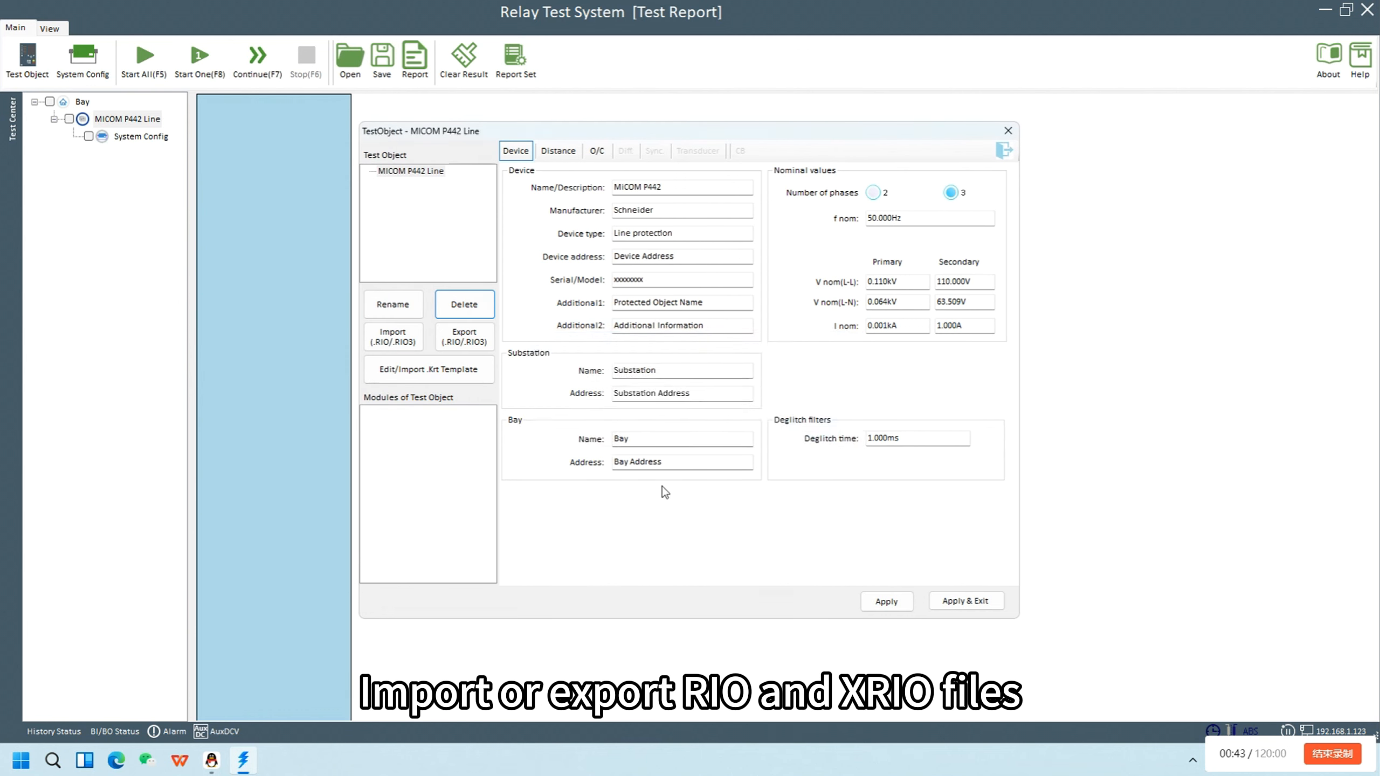
{"action": "left_click", "coordinate": [817, 429]}
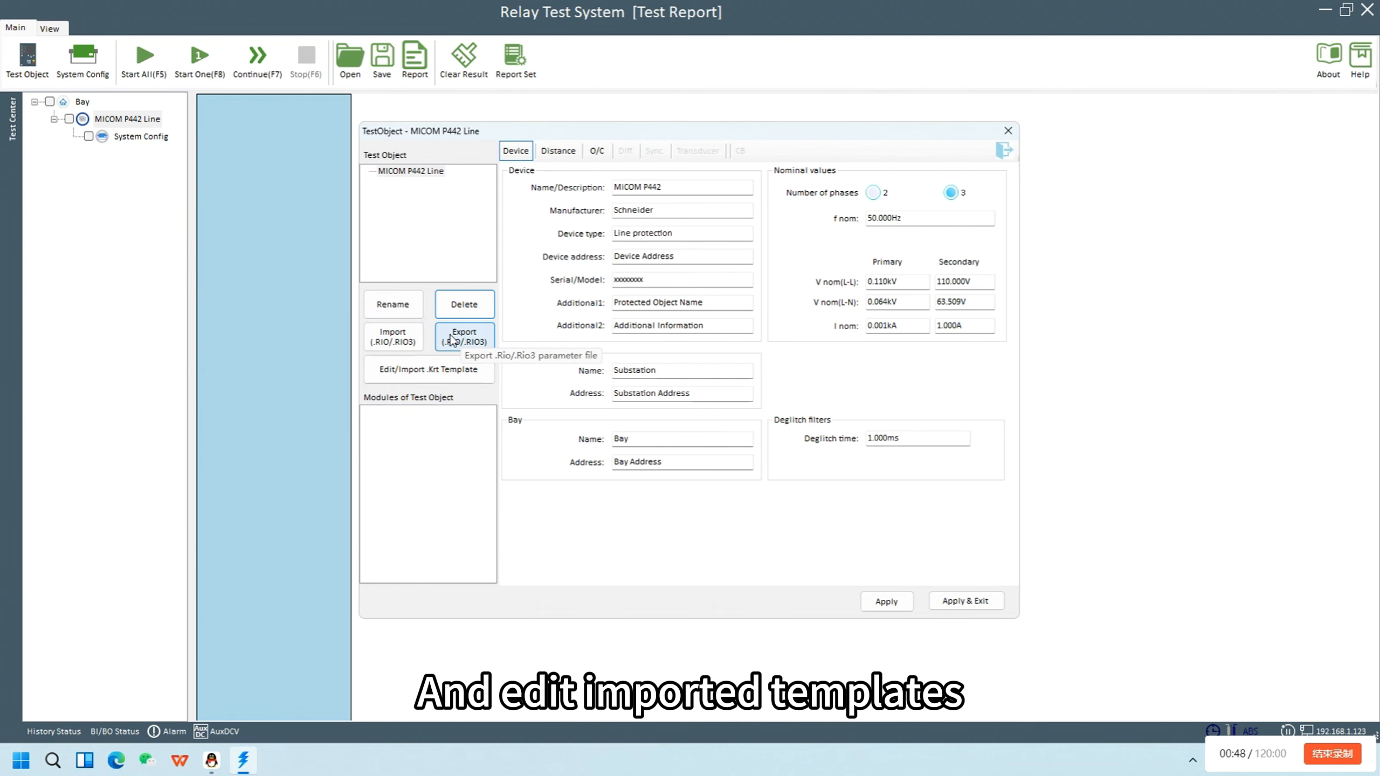
Step: Open the MICOM P442 Line template for editing and display the first Group 1 distance settings under the relay parameters
{"action": "left_click", "coordinate": [488, 375]}
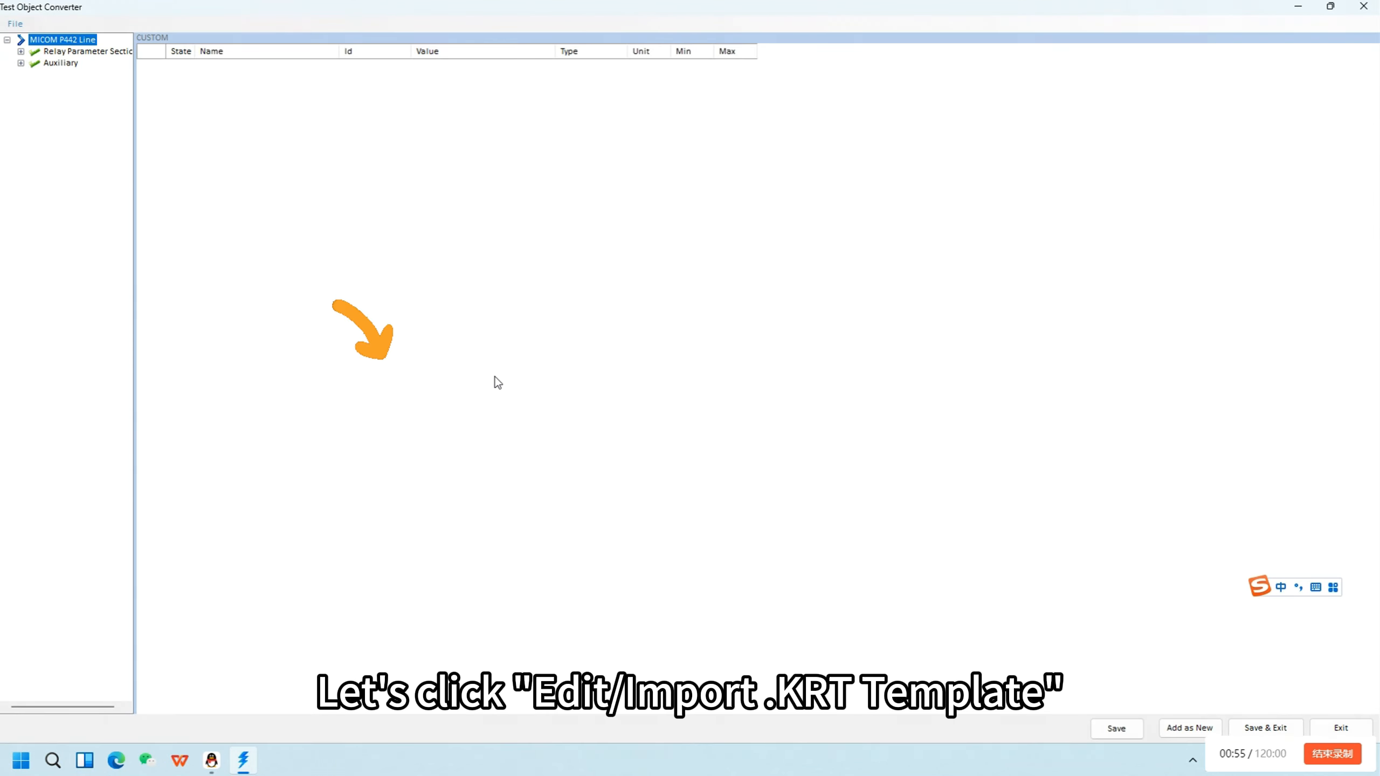
{"action": "left_click", "coordinate": [21, 51]}
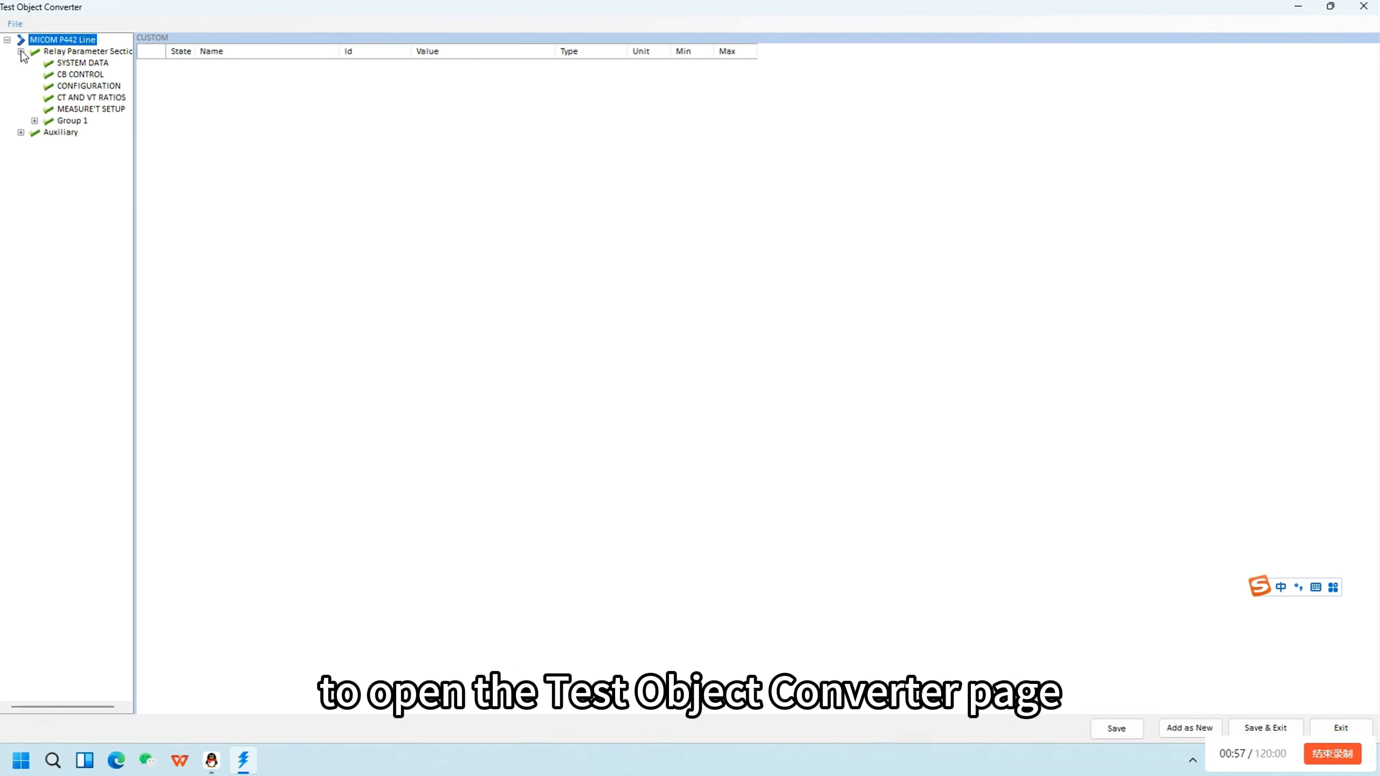
{"action": "left_click", "coordinate": [34, 121]}
{"action": "left_click", "coordinate": [93, 135]}
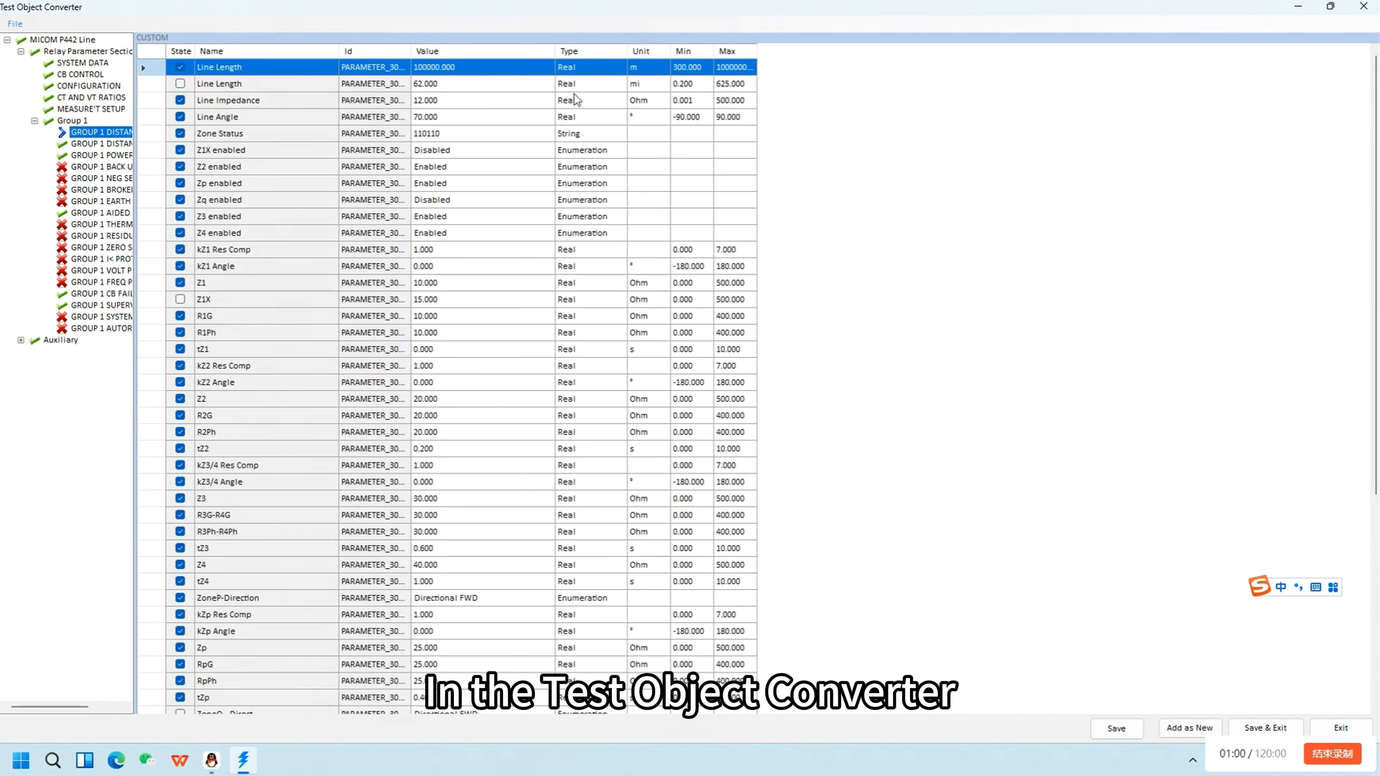
Step: Review the Group 1 distance parameters, including the available options for Z1X enabled and the kZ1 Res Comp value
{"action": "scroll", "coordinate": [522, 171], "scroll_direction": "down", "scroll_amount": 2}
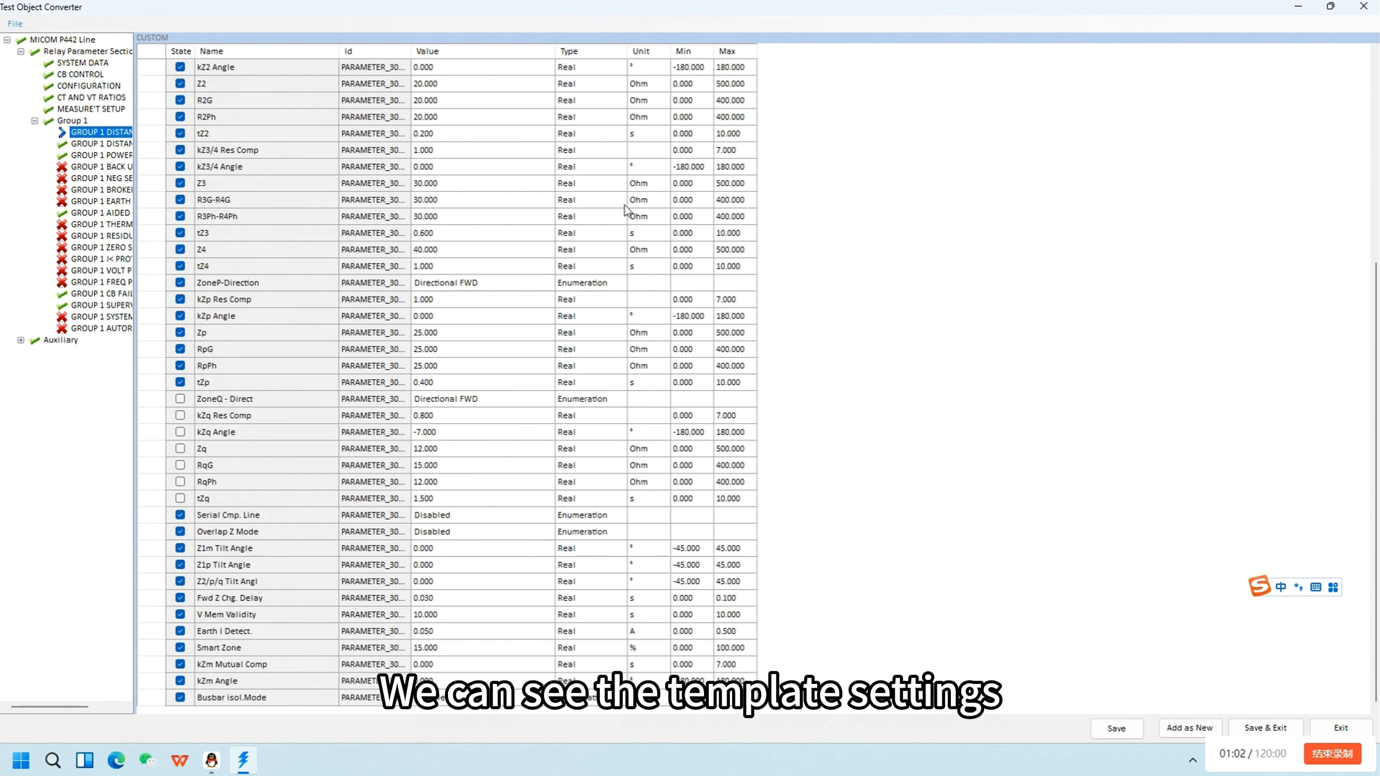
{"action": "scroll", "coordinate": [496, 251], "scroll_direction": "up", "scroll_amount": 2}
{"action": "left_click", "coordinate": [442, 153]}
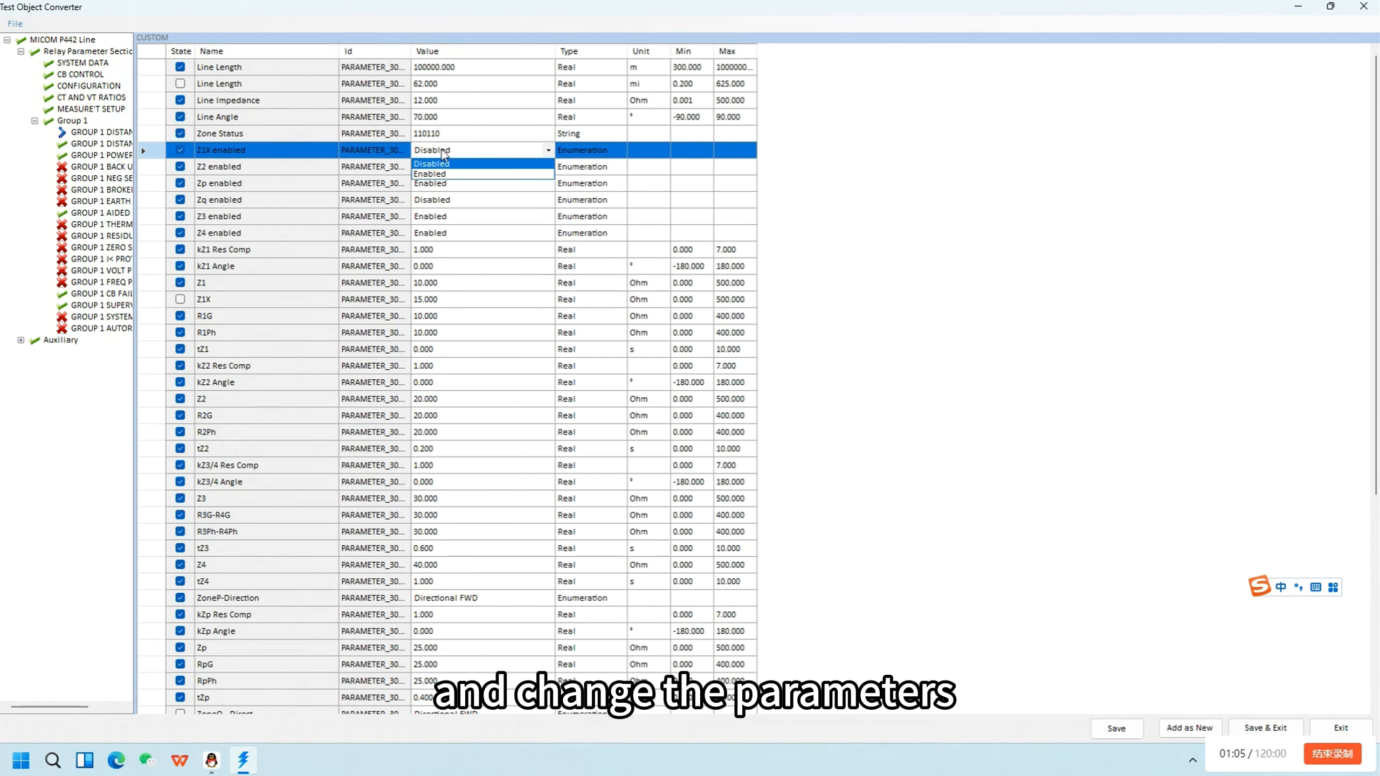
{"action": "left_click", "coordinate": [542, 163]}
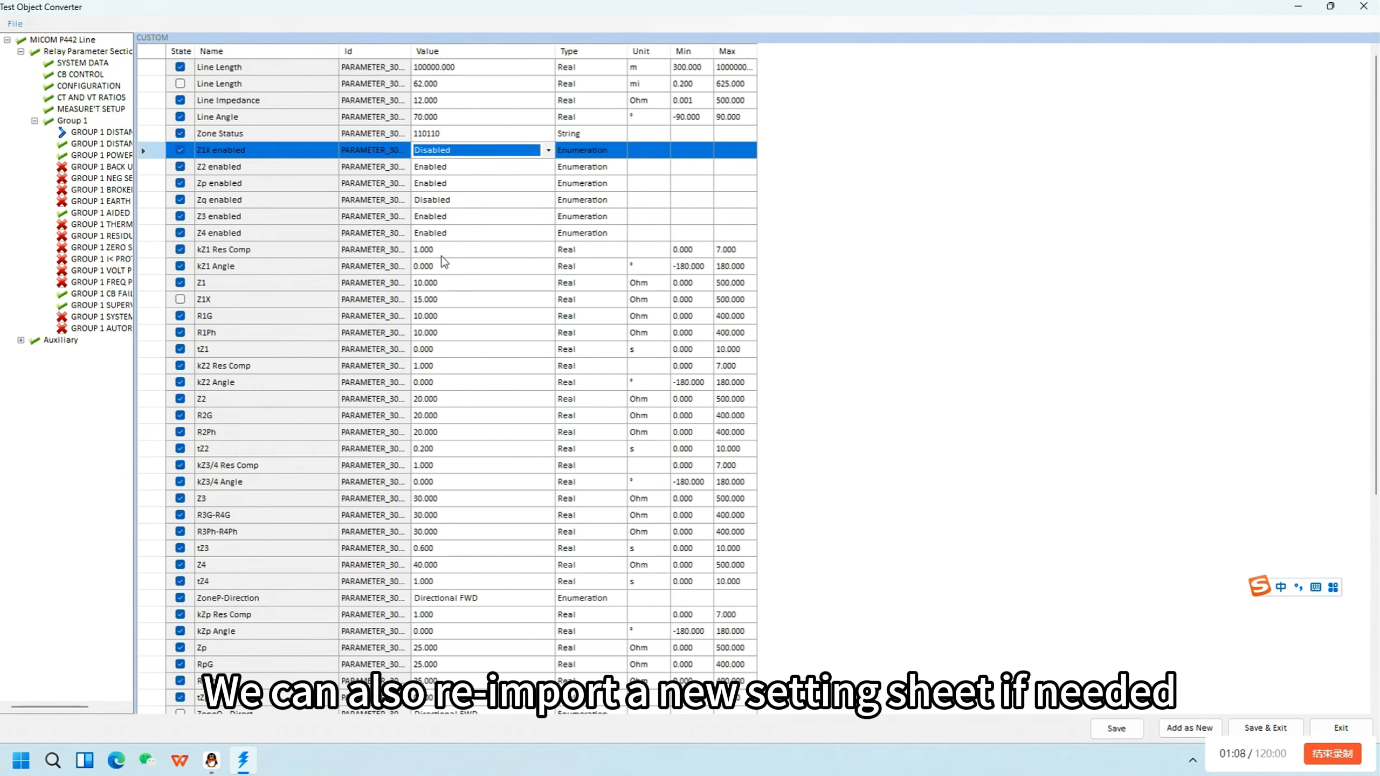
{"action": "left_click", "coordinate": [454, 251]}
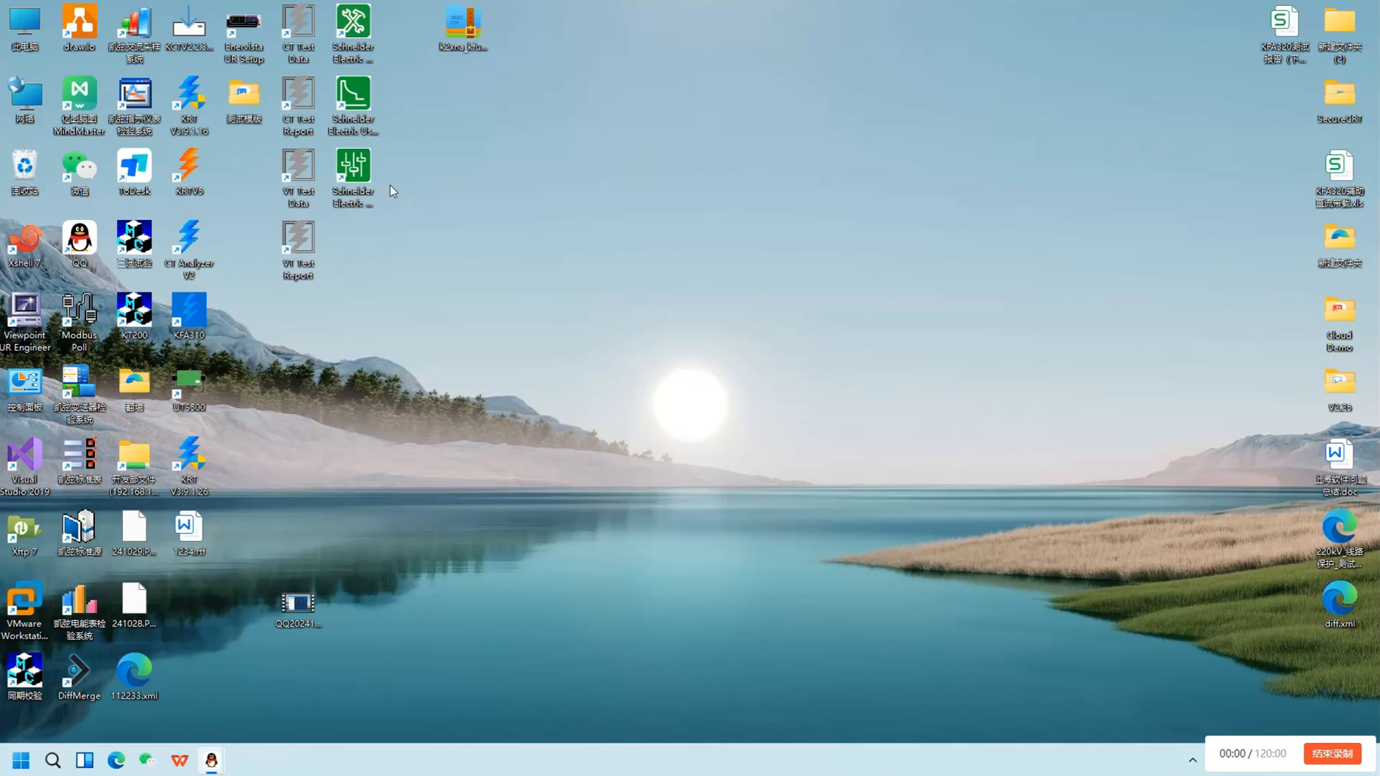
Step: Launch Easergy Studio, accept the disclaimer notice and open the first listed system, 新的系统
{"action": "double_click", "coordinate": [353, 169]}
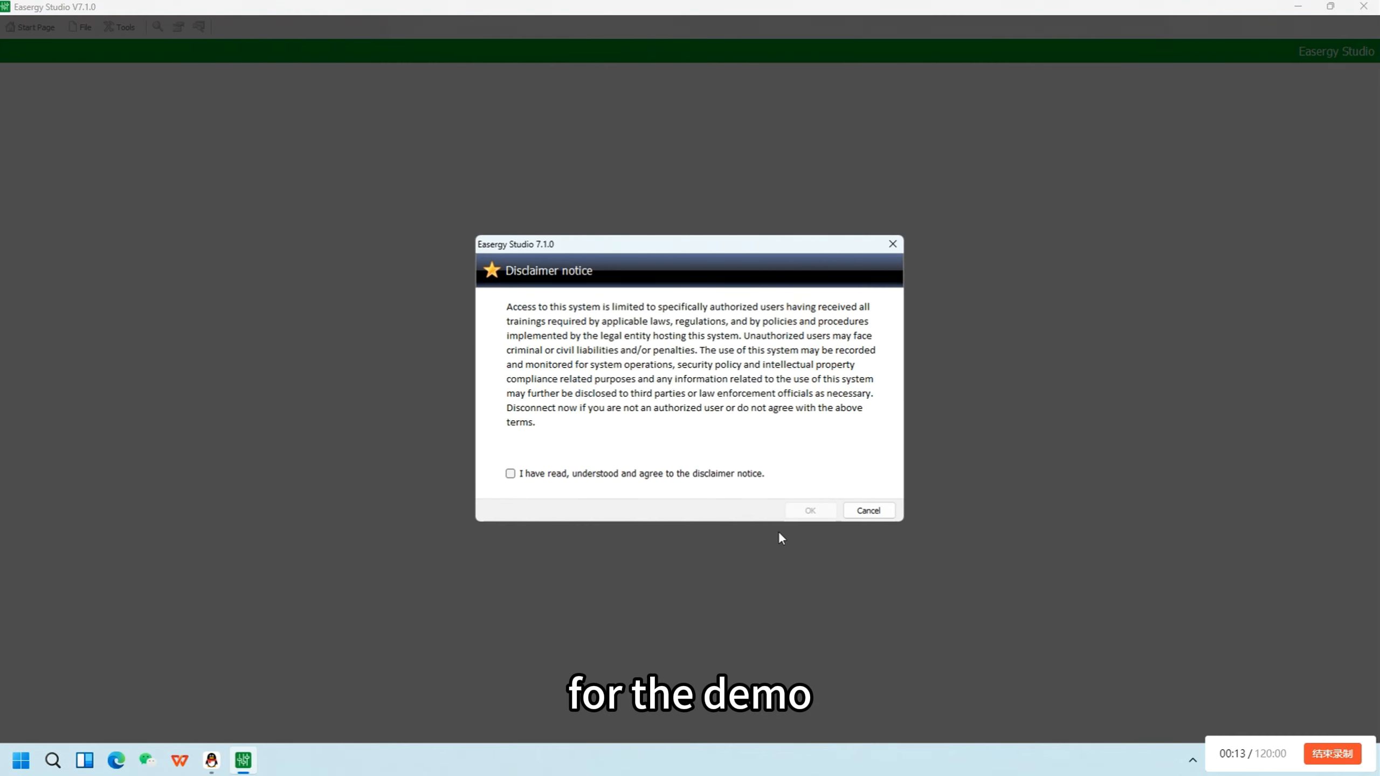
{"action": "left_click", "coordinate": [723, 475]}
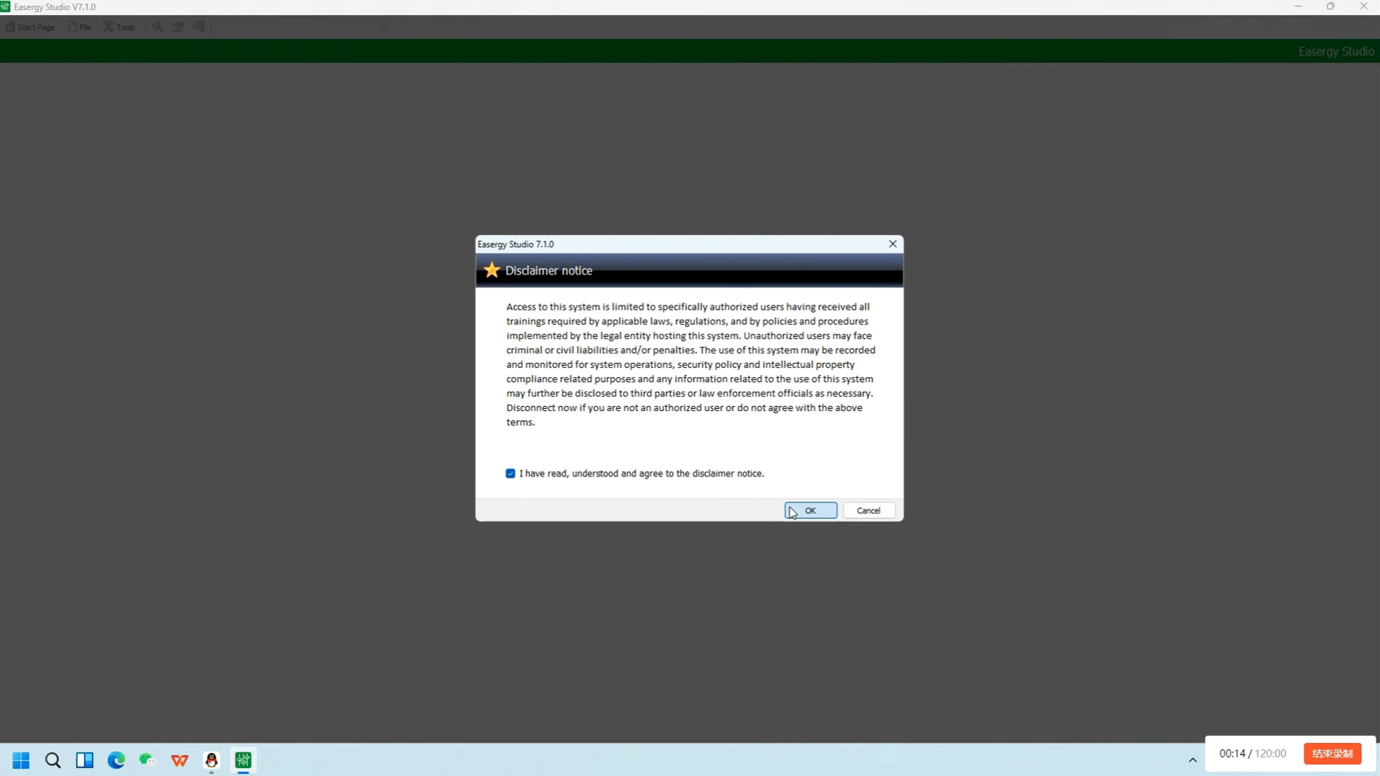
{"action": "left_click", "coordinate": [810, 510]}
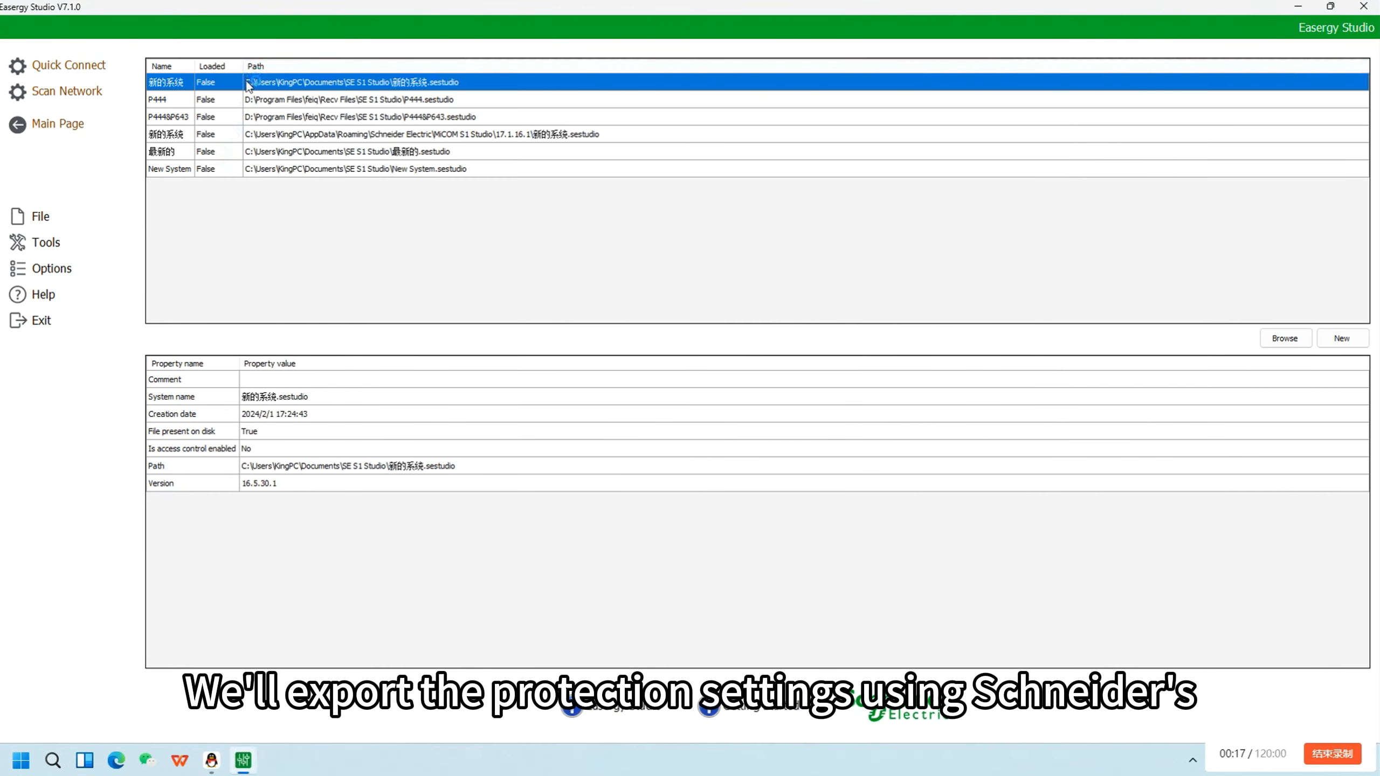
{"action": "double_click", "coordinate": [250, 84]}
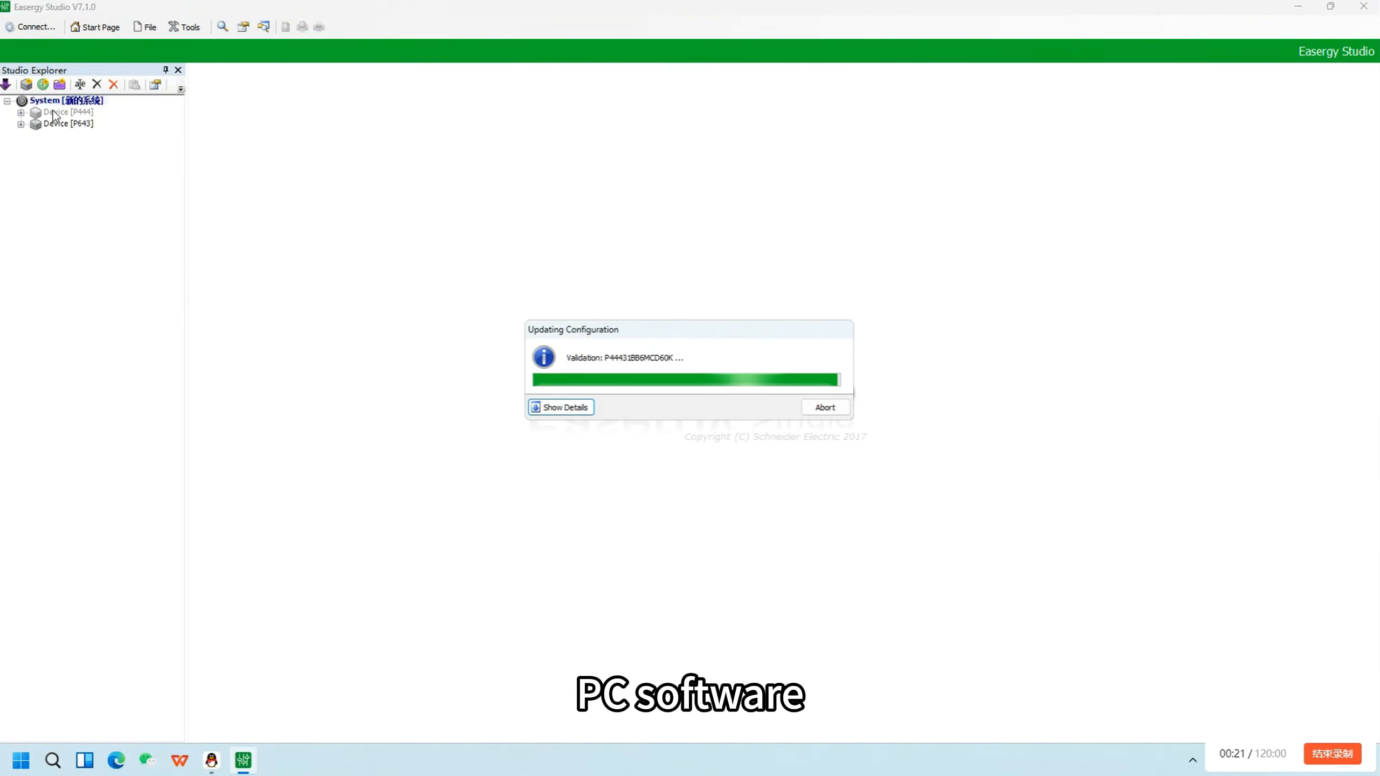
Step: Open settings file 000 of device P444 and inspect the GROUP 1 BACK UP I> parameters
{"action": "double_click", "coordinate": [71, 135]}
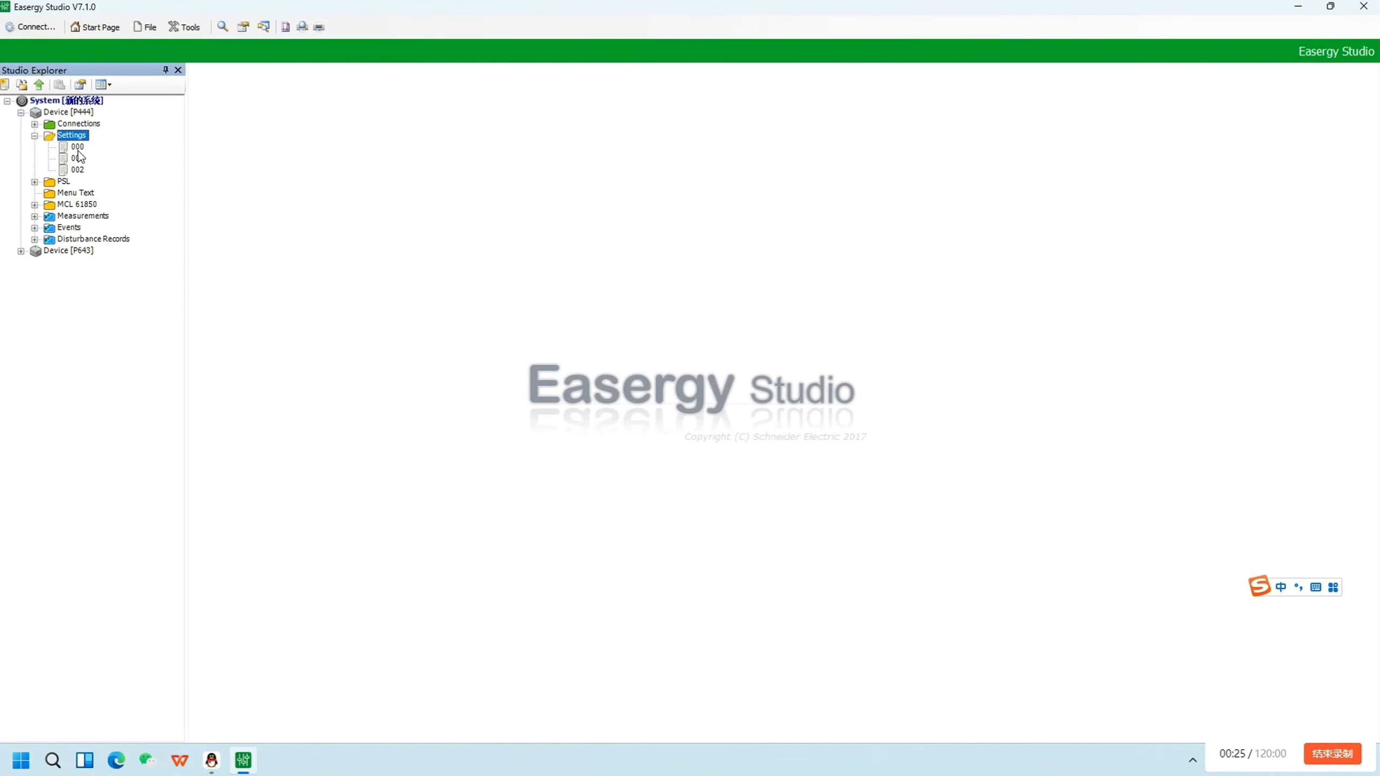
{"action": "double_click", "coordinate": [77, 146]}
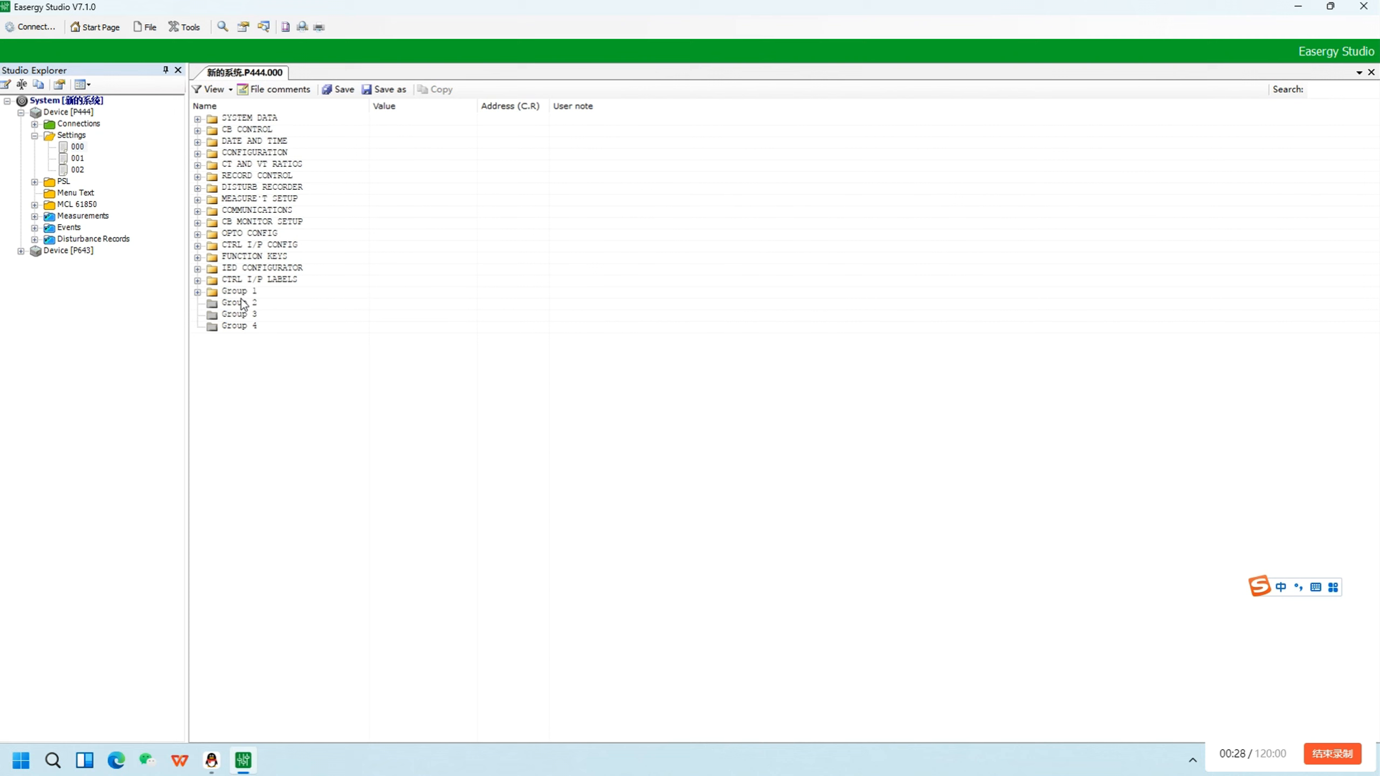
{"action": "double_click", "coordinate": [240, 292]}
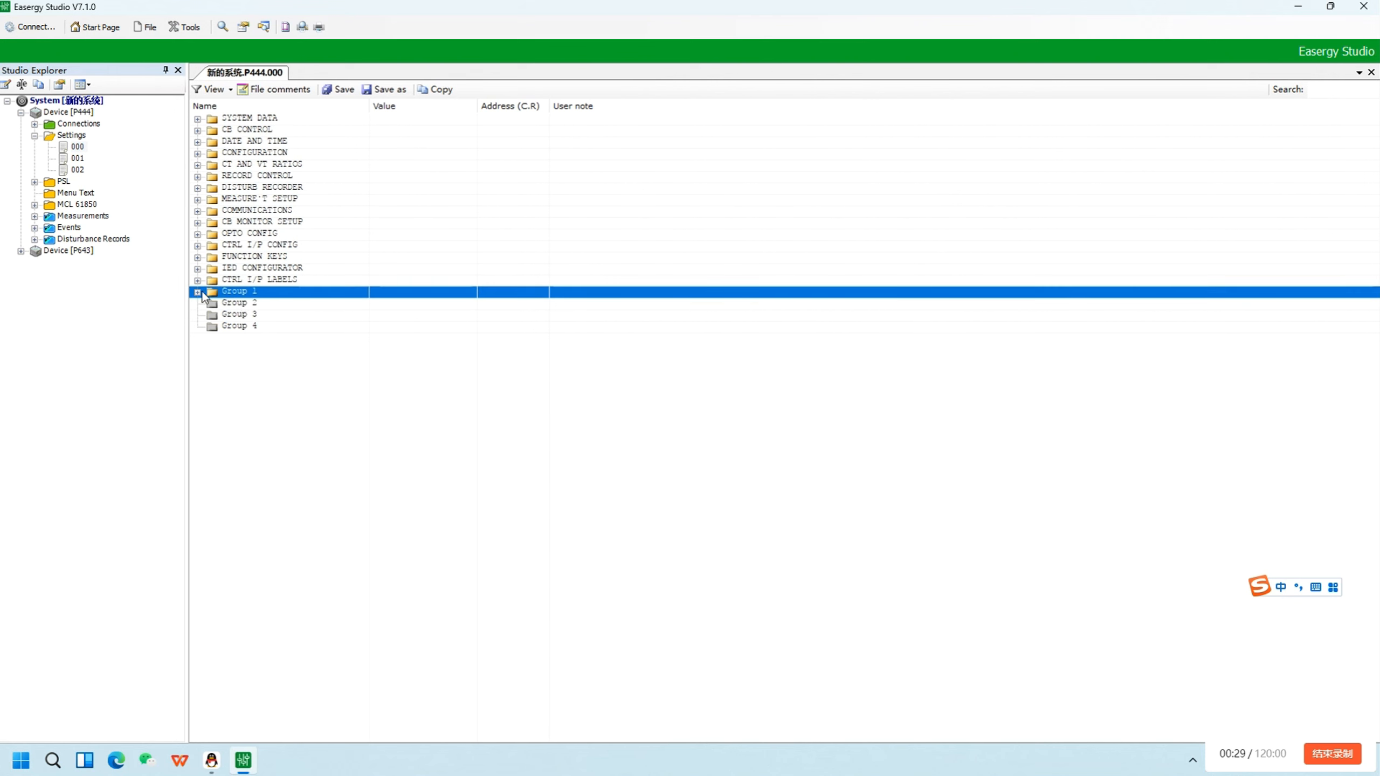
{"action": "double_click", "coordinate": [242, 315]}
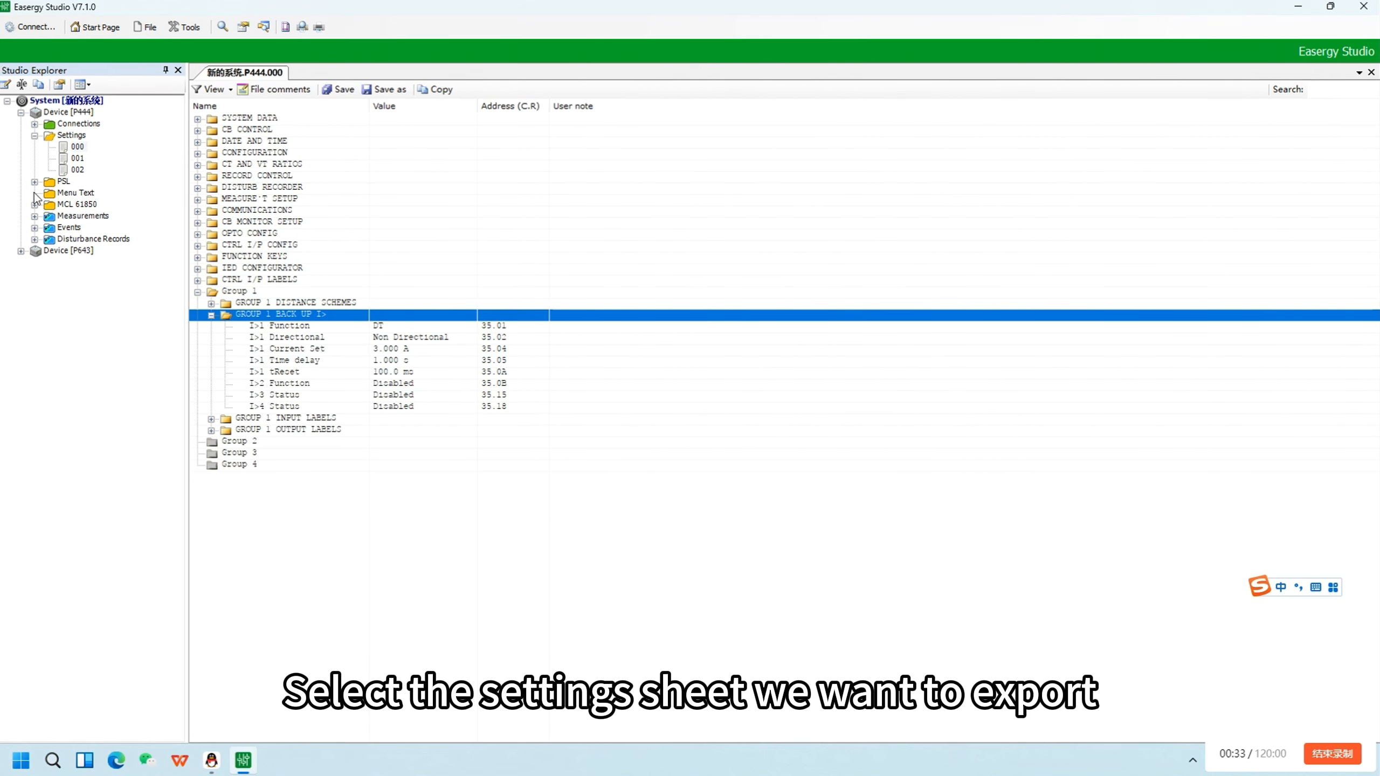
Step: Export settings file 000 of device P444 in XRIO format to the desktop as 241029.P444.000.xrio
{"action": "right_click", "coordinate": [77, 147]}
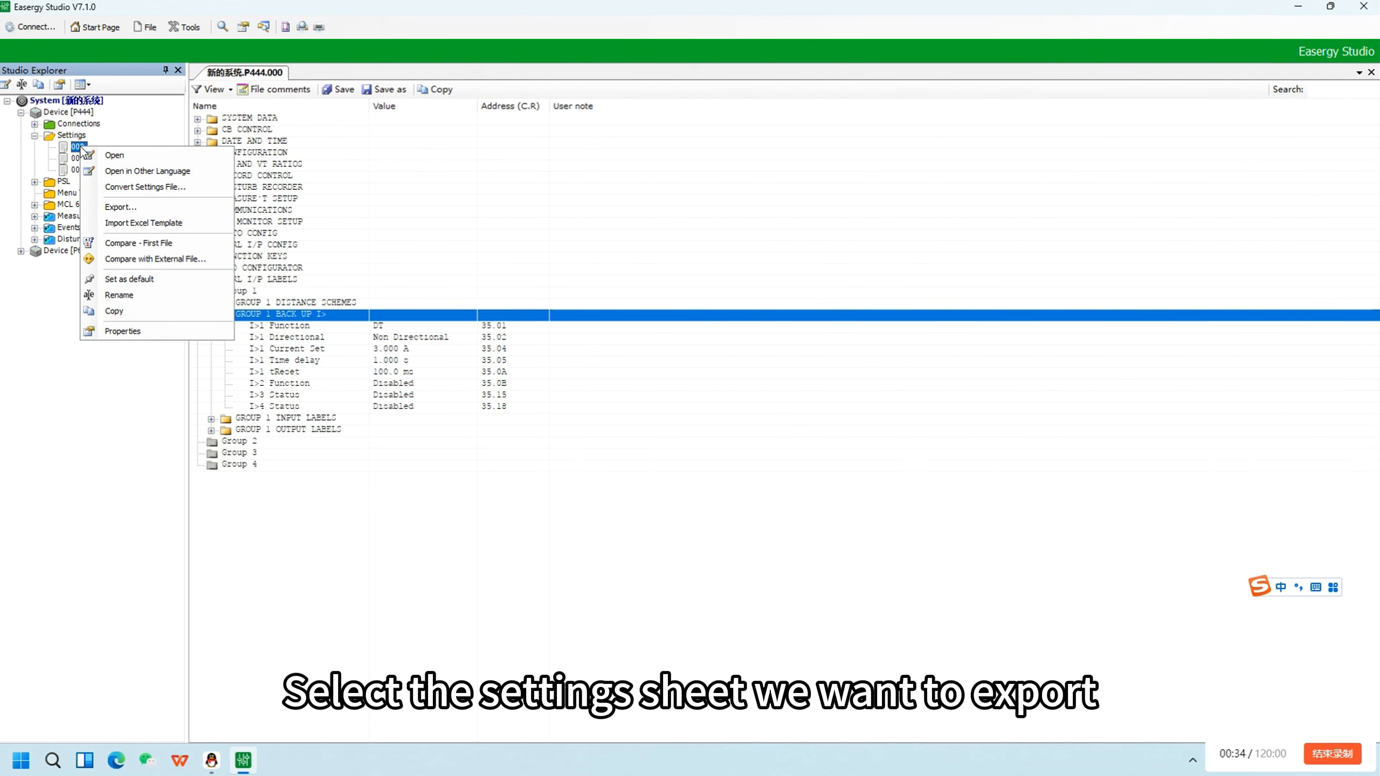
{"action": "left_click", "coordinate": [140, 207]}
{"action": "left_click", "coordinate": [658, 389]}
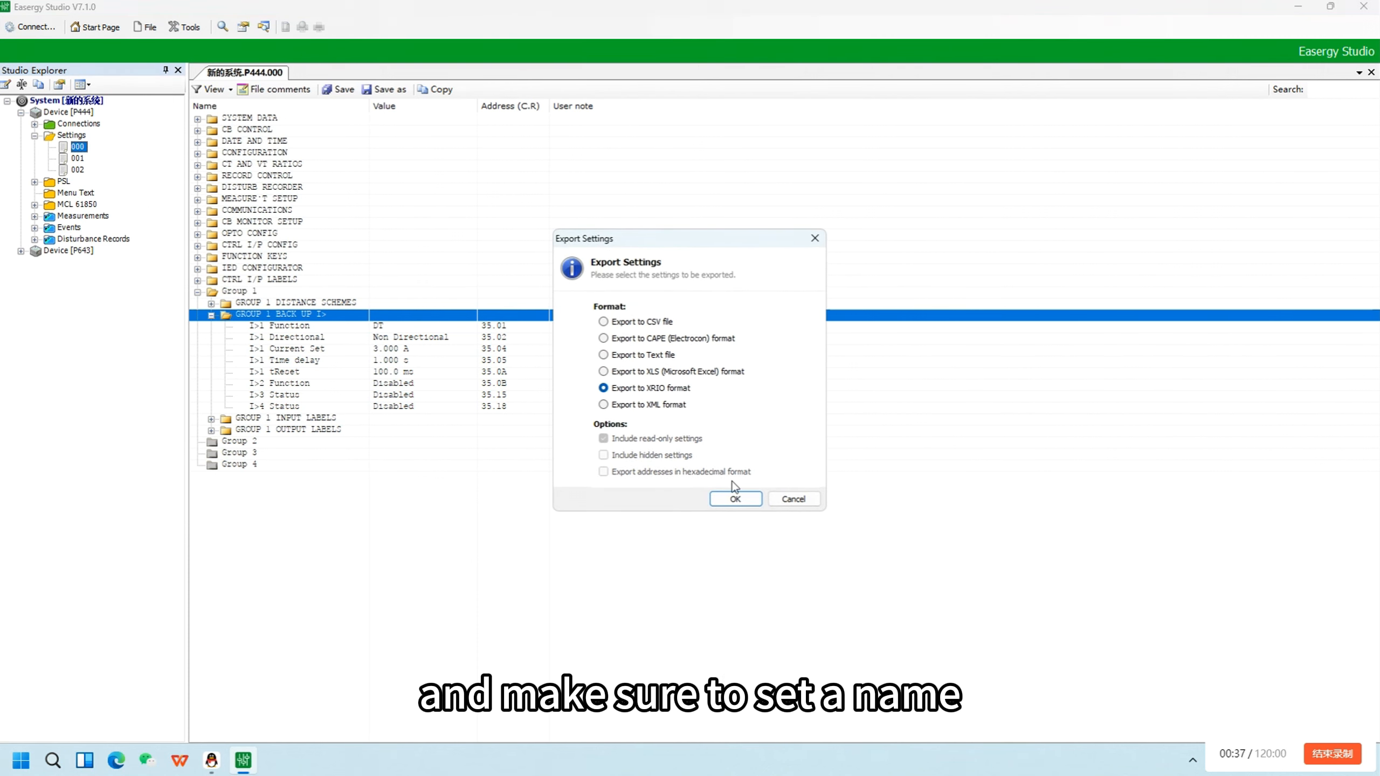
{"action": "left_click", "coordinate": [735, 499]}
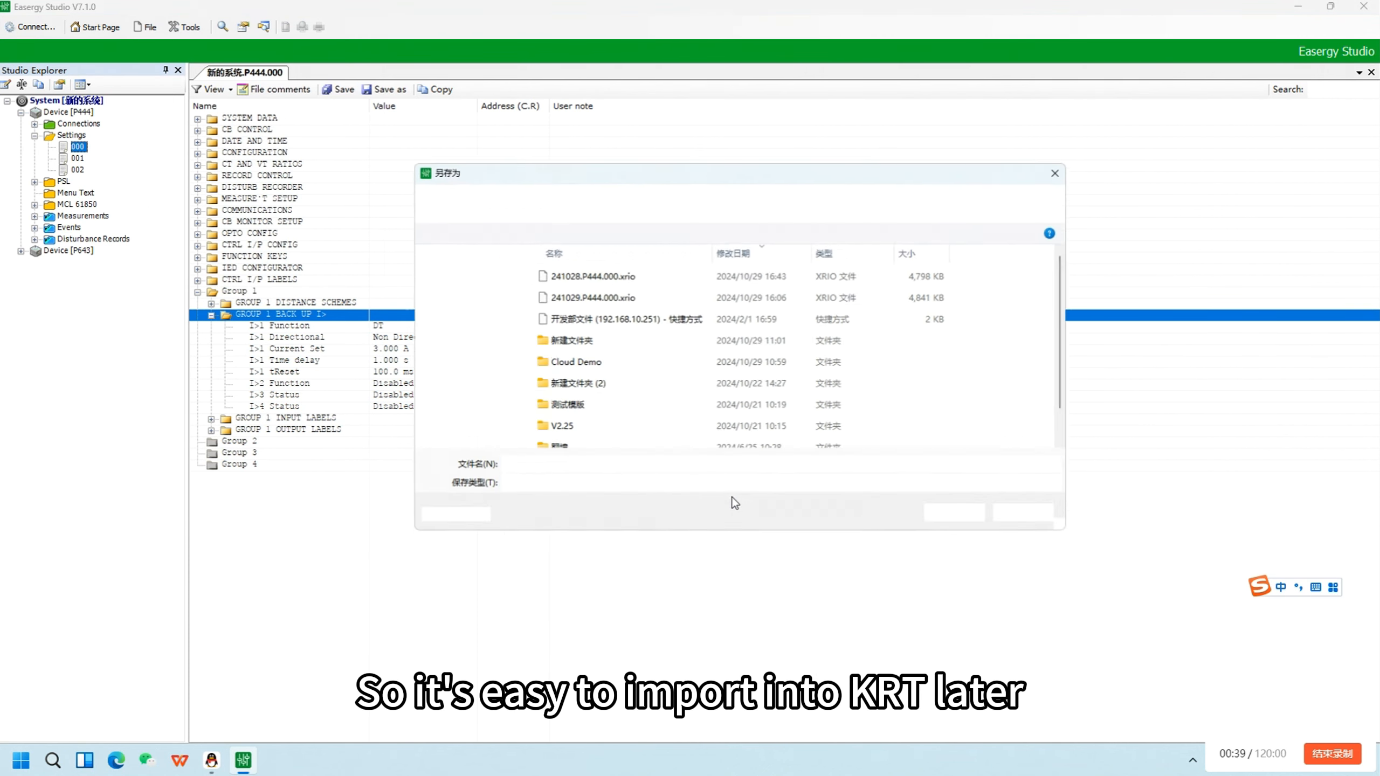
{"action": "double_click", "coordinate": [530, 468]}
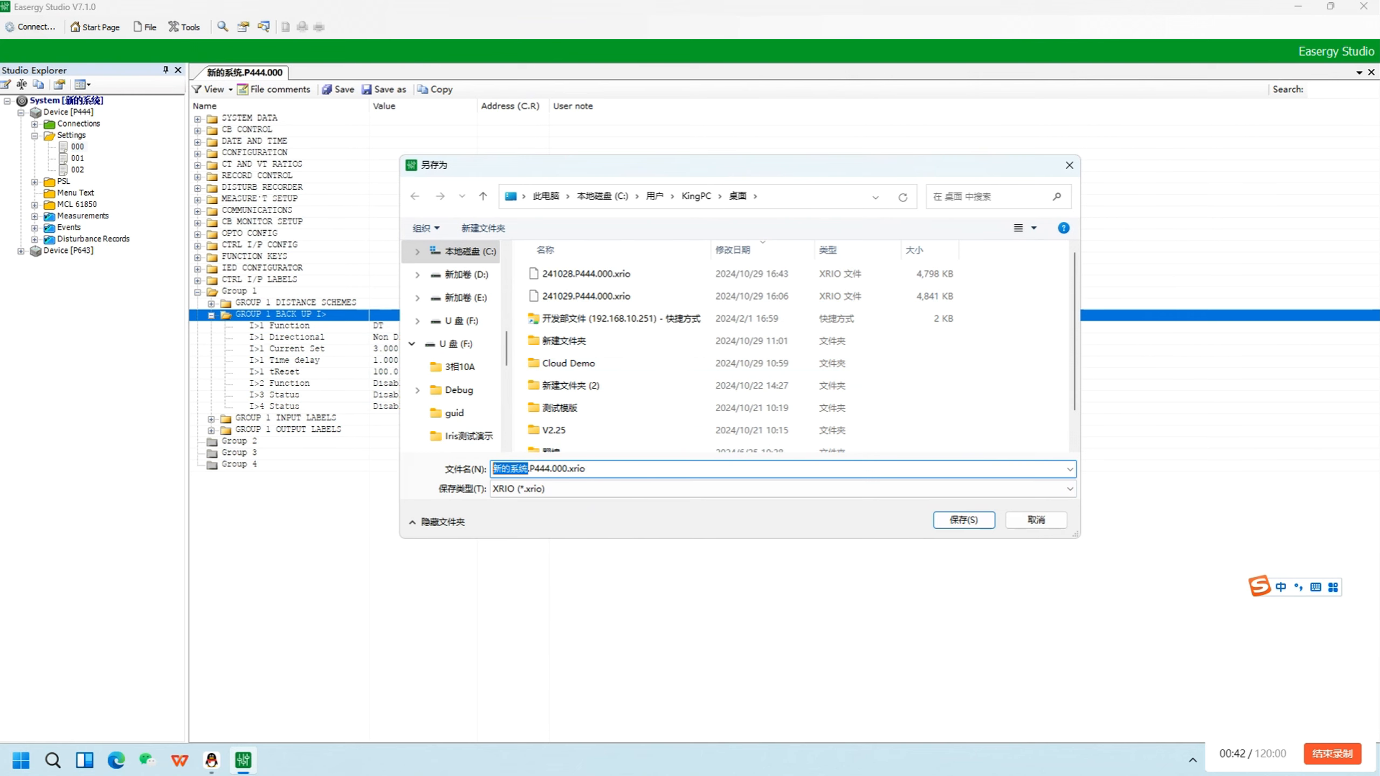
{"action": "type", "text": "241029"}
{"action": "left_click", "coordinate": [956, 520]}
{"action": "left_click", "coordinate": [810, 468]}
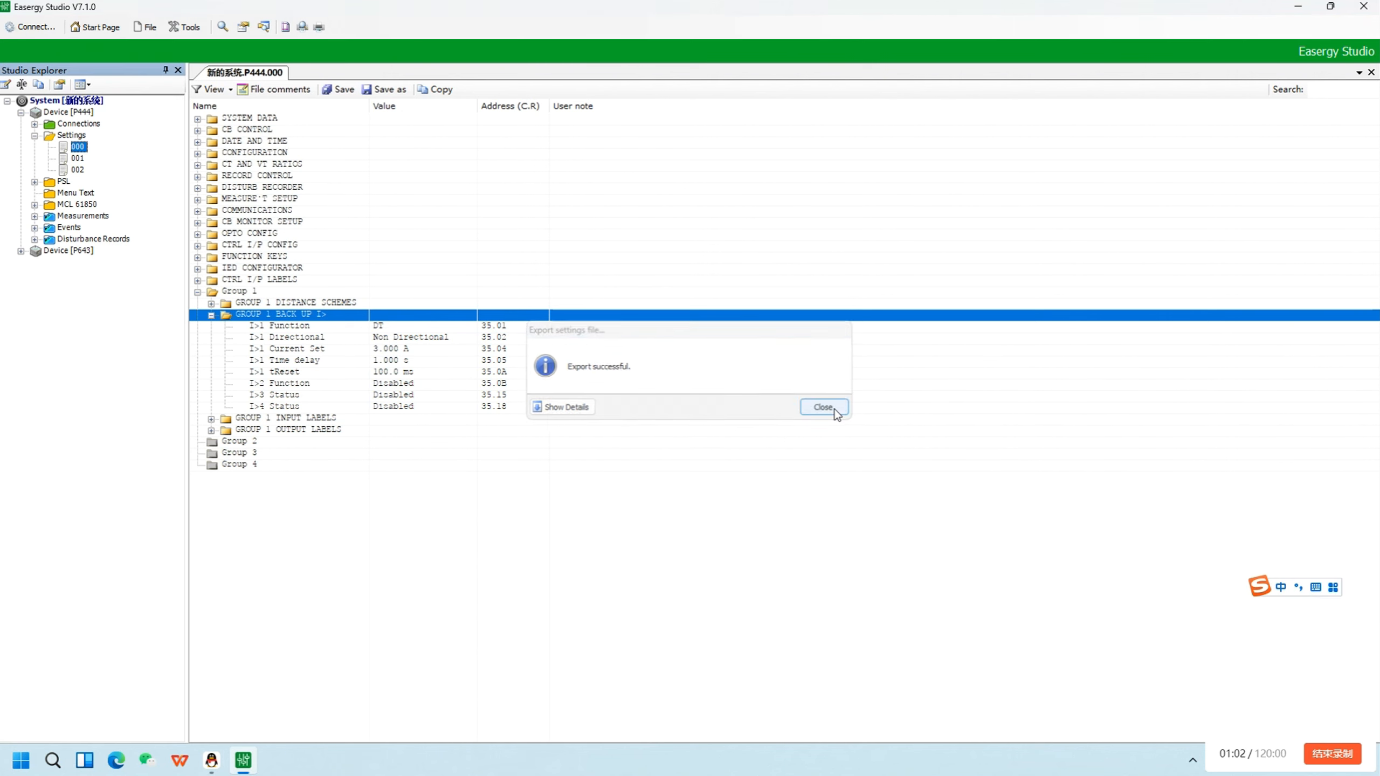
{"action": "left_click", "coordinate": [823, 408]}
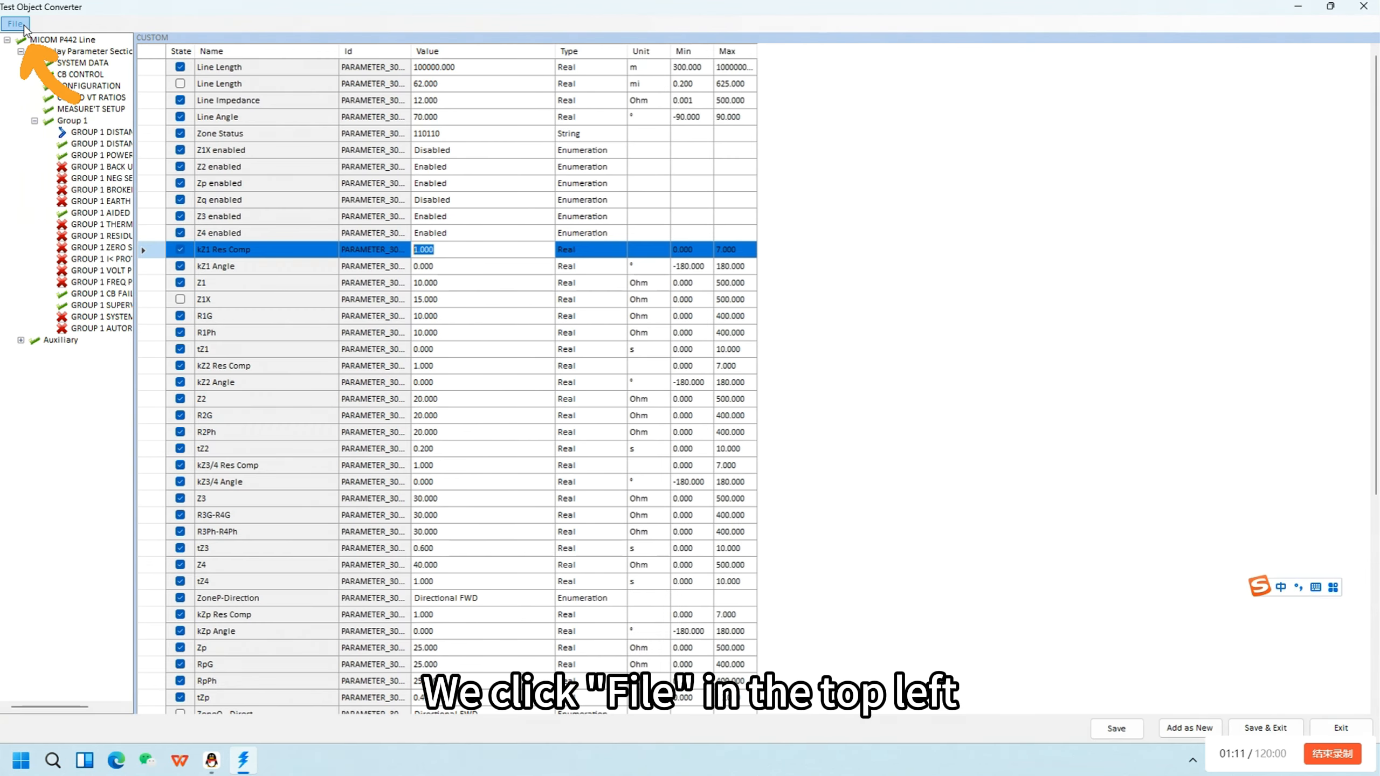
Step: Back in the Relay Test System's Test Object Converter, import 241029.P444.000.xrio from the desktop using the default filter
{"action": "left_click", "coordinate": [23, 26]}
{"action": "left_click", "coordinate": [64, 72]}
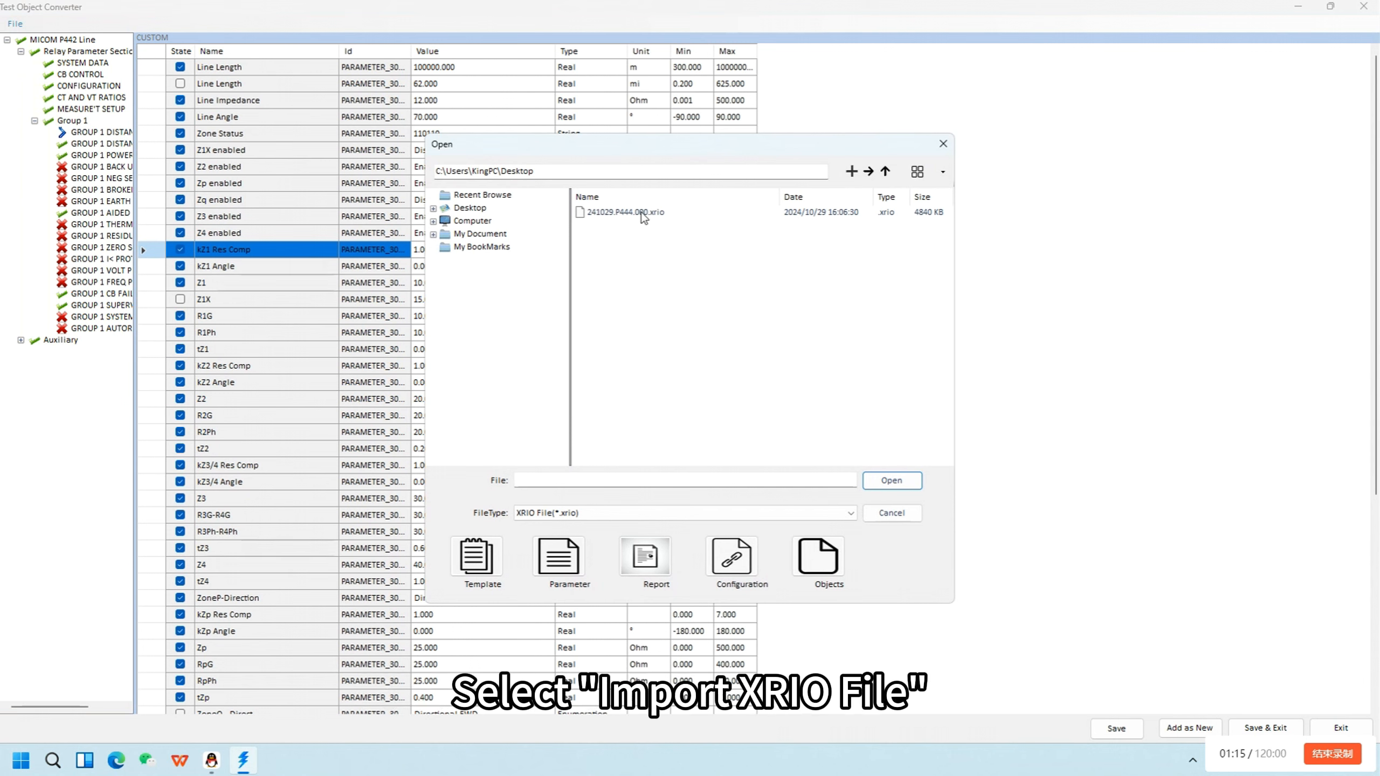
{"action": "left_click", "coordinate": [642, 216]}
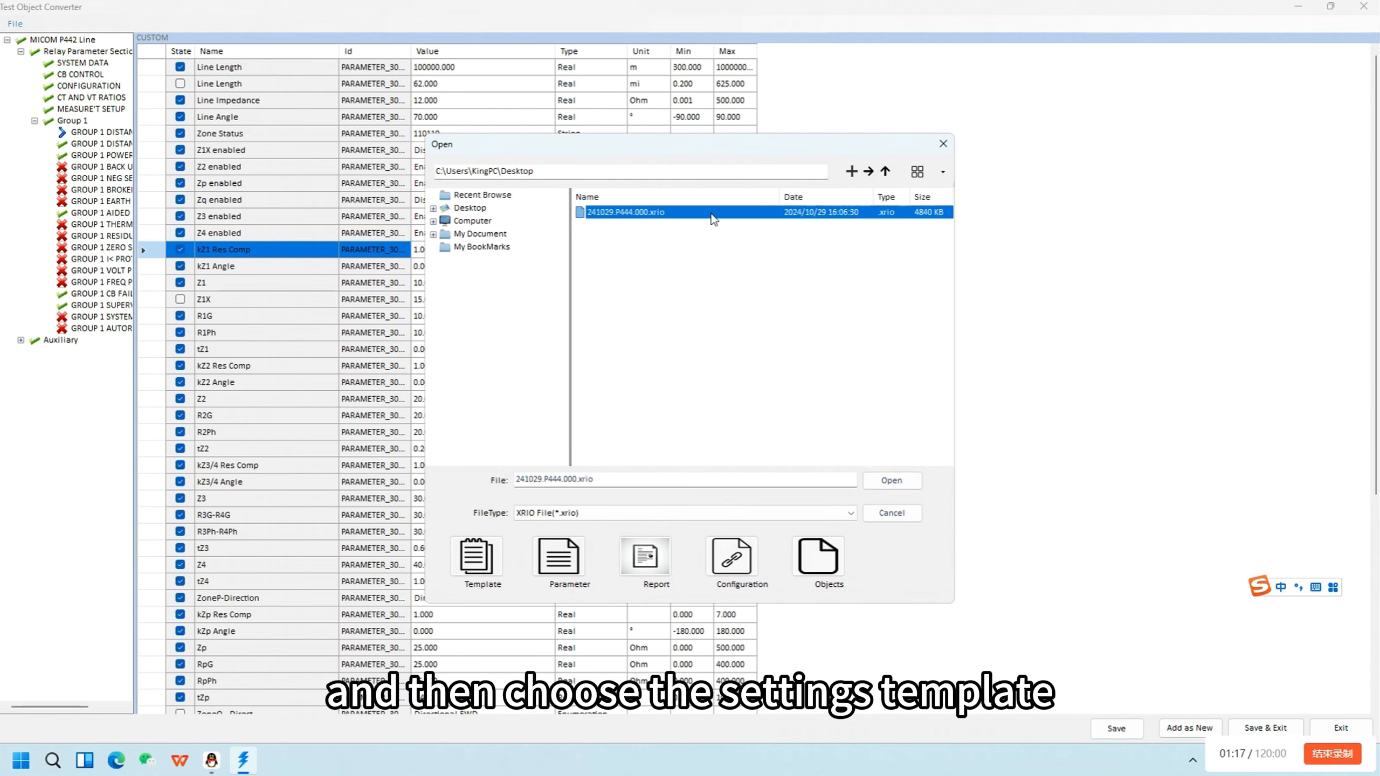
{"action": "double_click", "coordinate": [713, 216]}
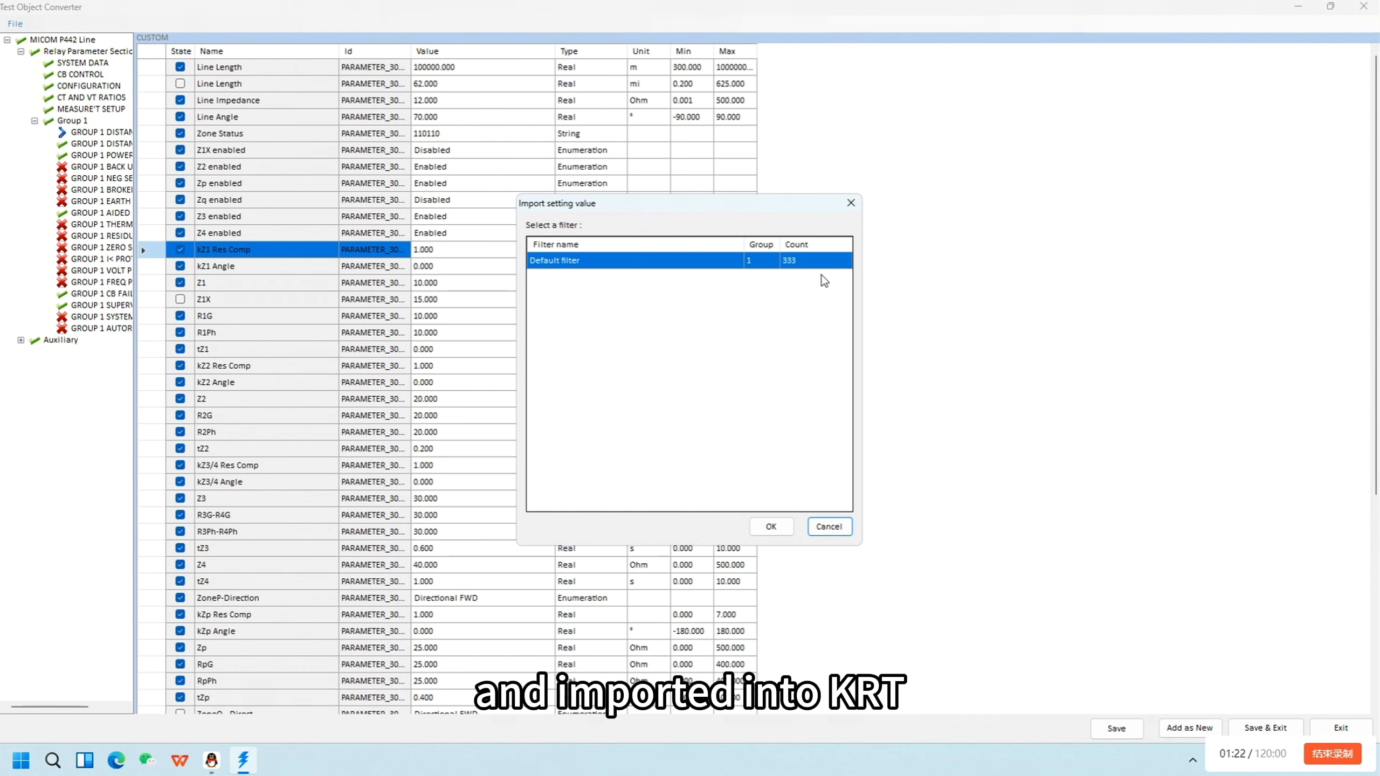
{"action": "left_click", "coordinate": [771, 527]}
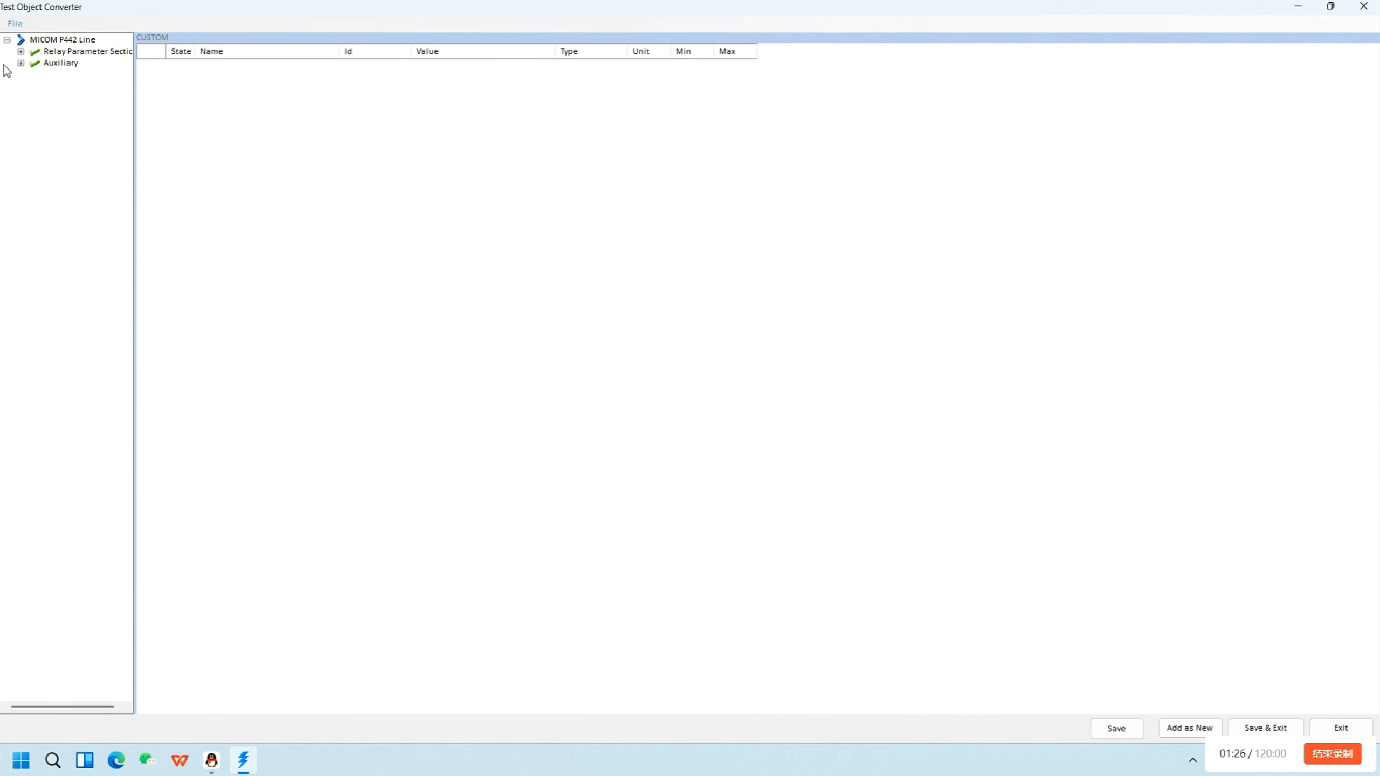
Step: Display the imported settings of the first Group 1 distance section and look through the parameter values
{"action": "left_click", "coordinate": [20, 52]}
{"action": "left_click", "coordinate": [33, 121]}
{"action": "left_click", "coordinate": [98, 132]}
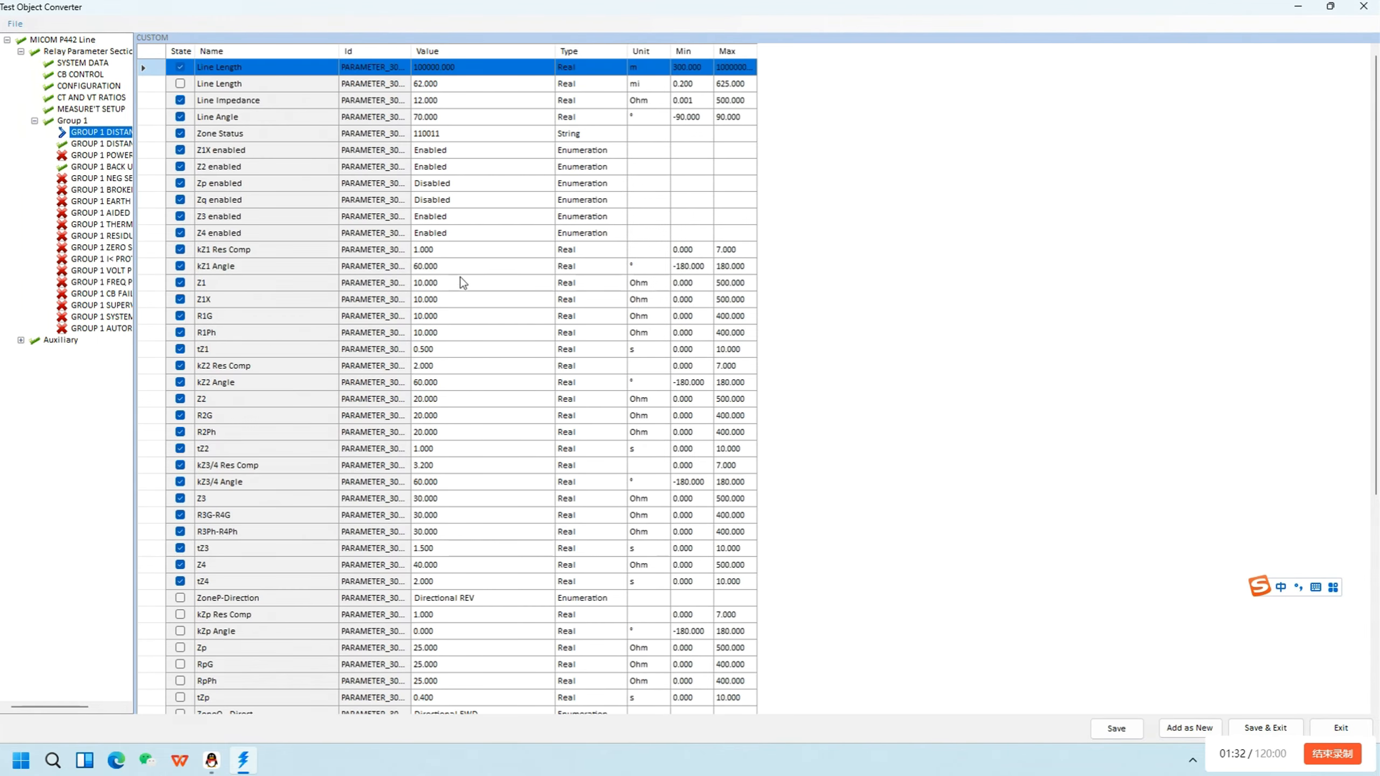
{"action": "scroll", "coordinate": [463, 282], "scroll_direction": "down", "scroll_amount": 3}
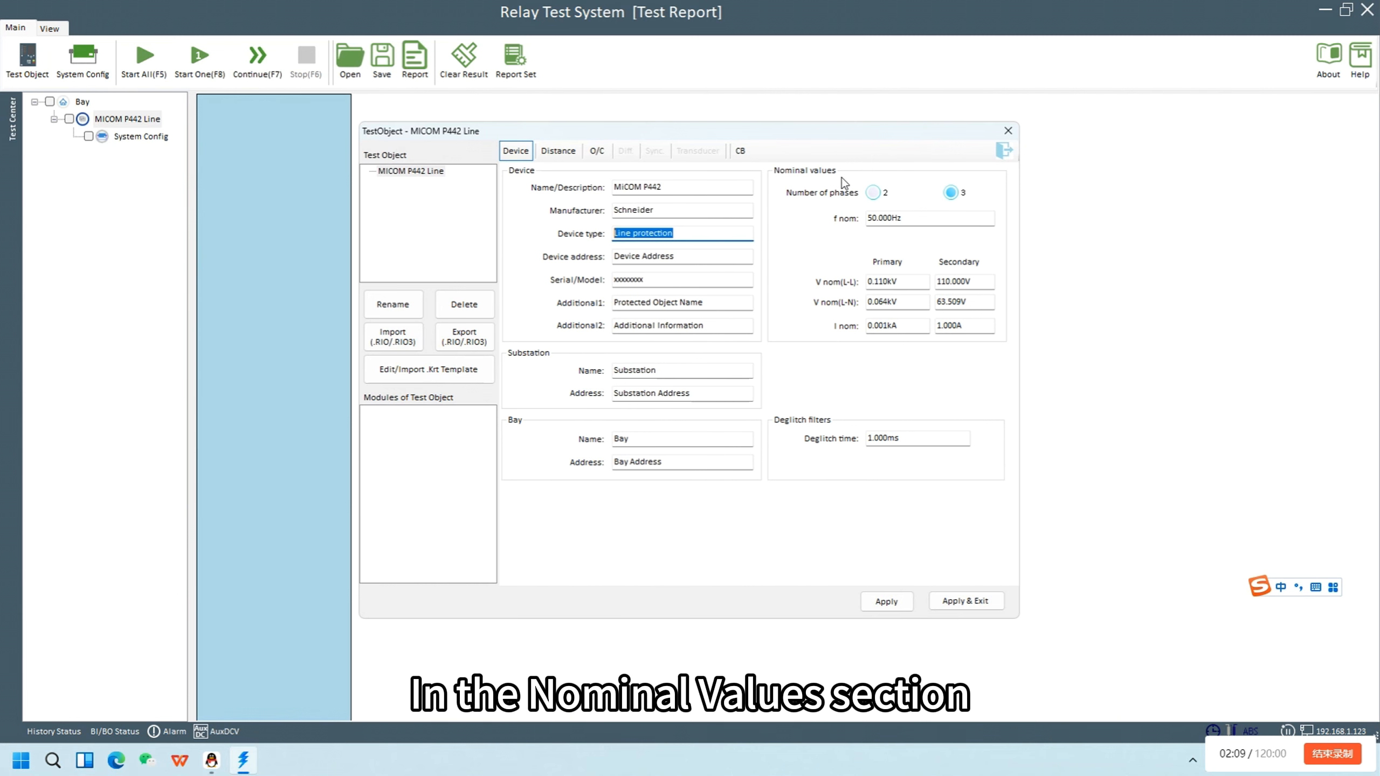
Step: Switch the number of phases in the nominal values to 2 and back to 3
{"action": "left_click", "coordinate": [874, 194]}
{"action": "left_click", "coordinate": [953, 195]}
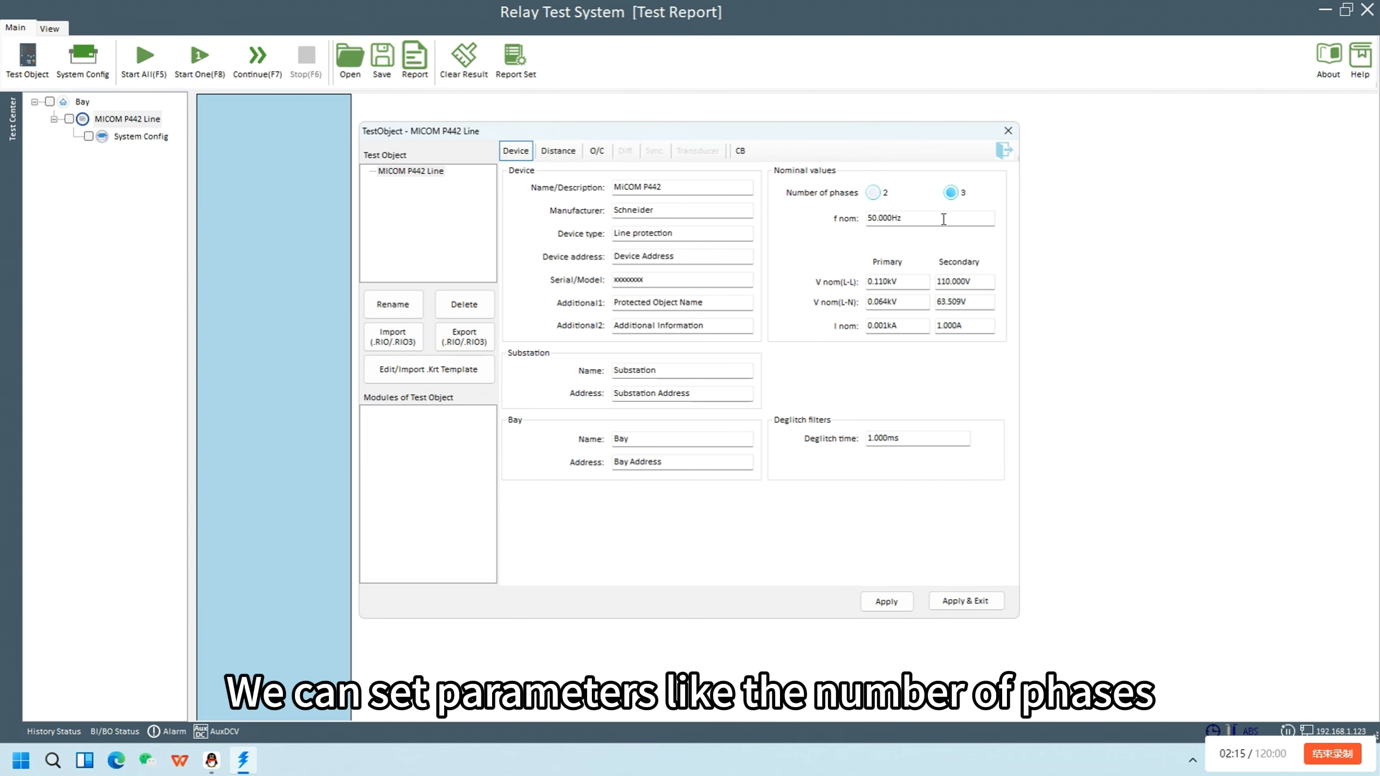
Step: Set the secondary nominal line-to-line voltage V nom(L-L) to 100 V
{"action": "left_click_drag", "start_coordinate": [944, 219], "coordinate": [804, 220]}
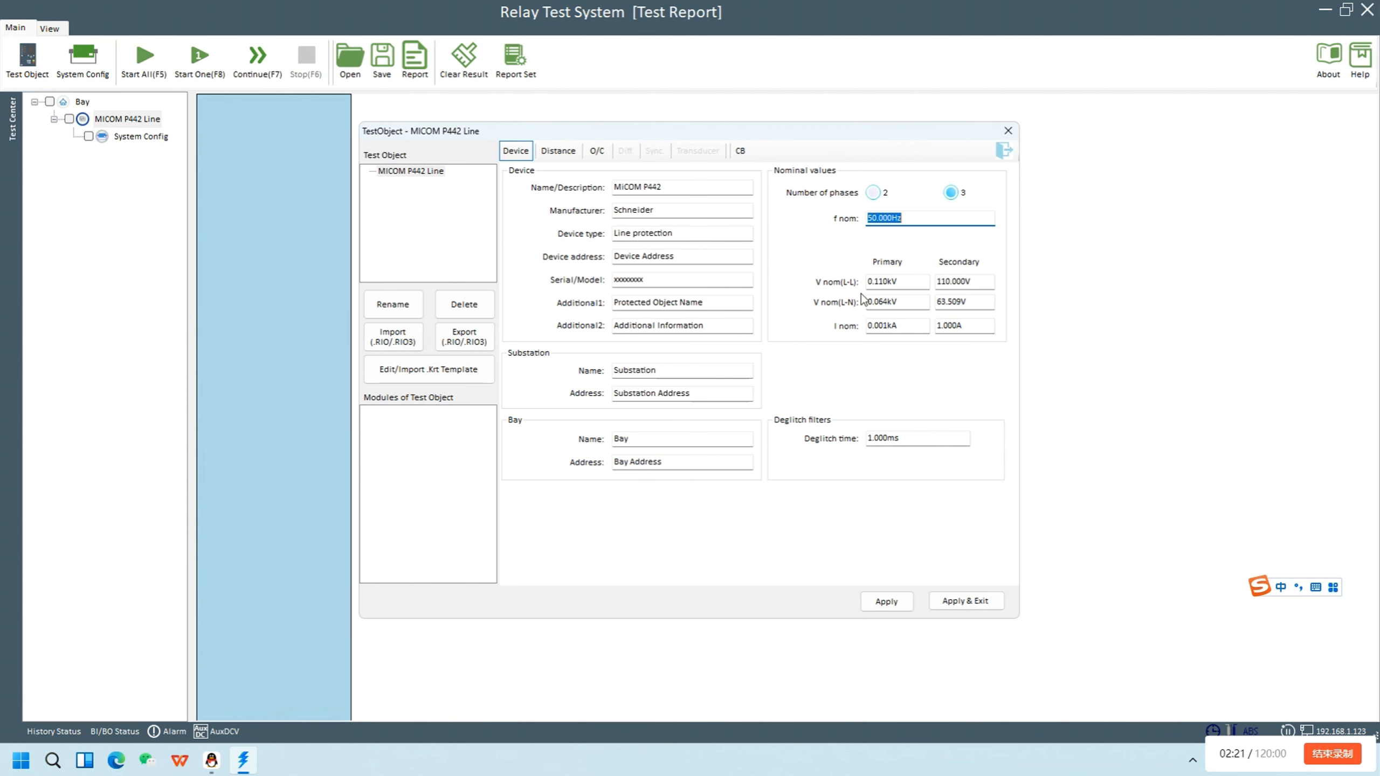
{"action": "left_click_drag", "start_coordinate": [978, 281], "coordinate": [935, 281]}
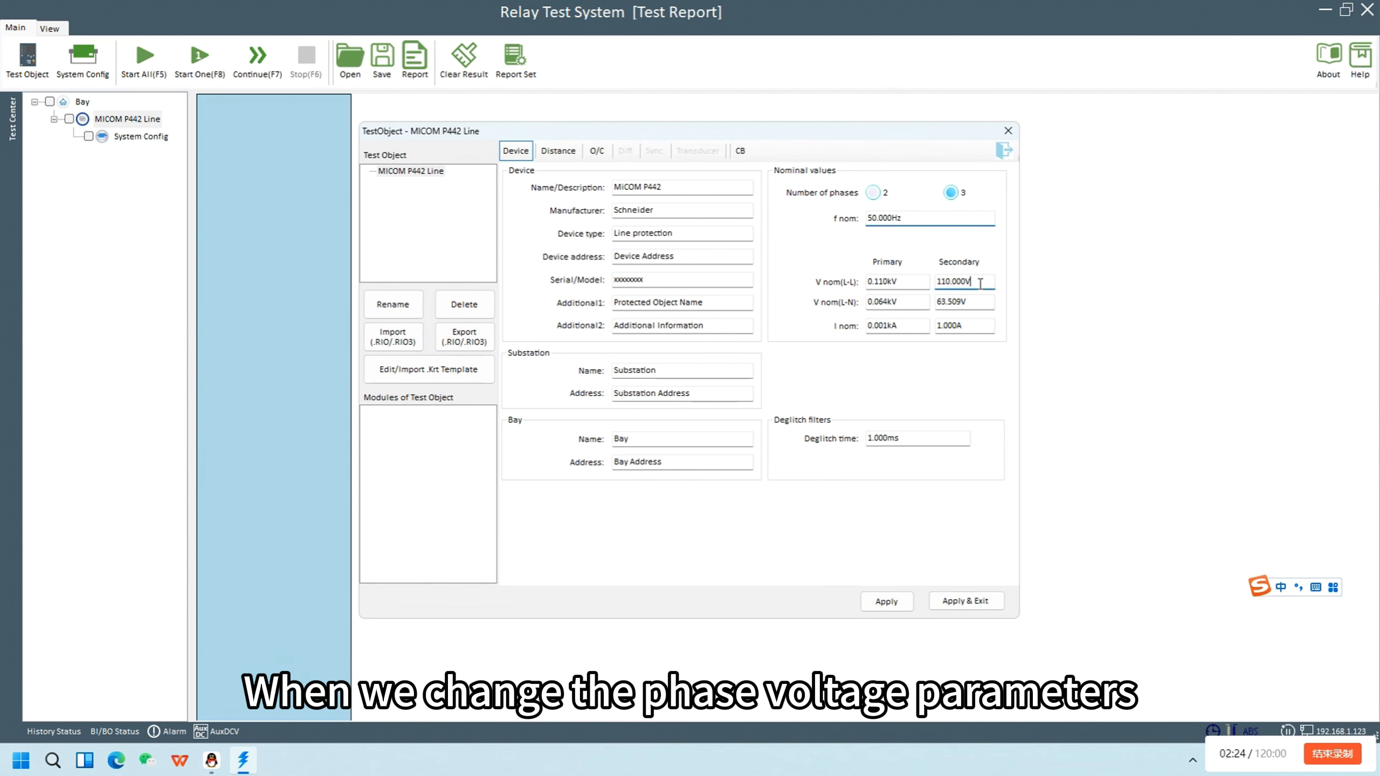
{"action": "type", "text": "100"}
{"action": "key", "text": "Return"}
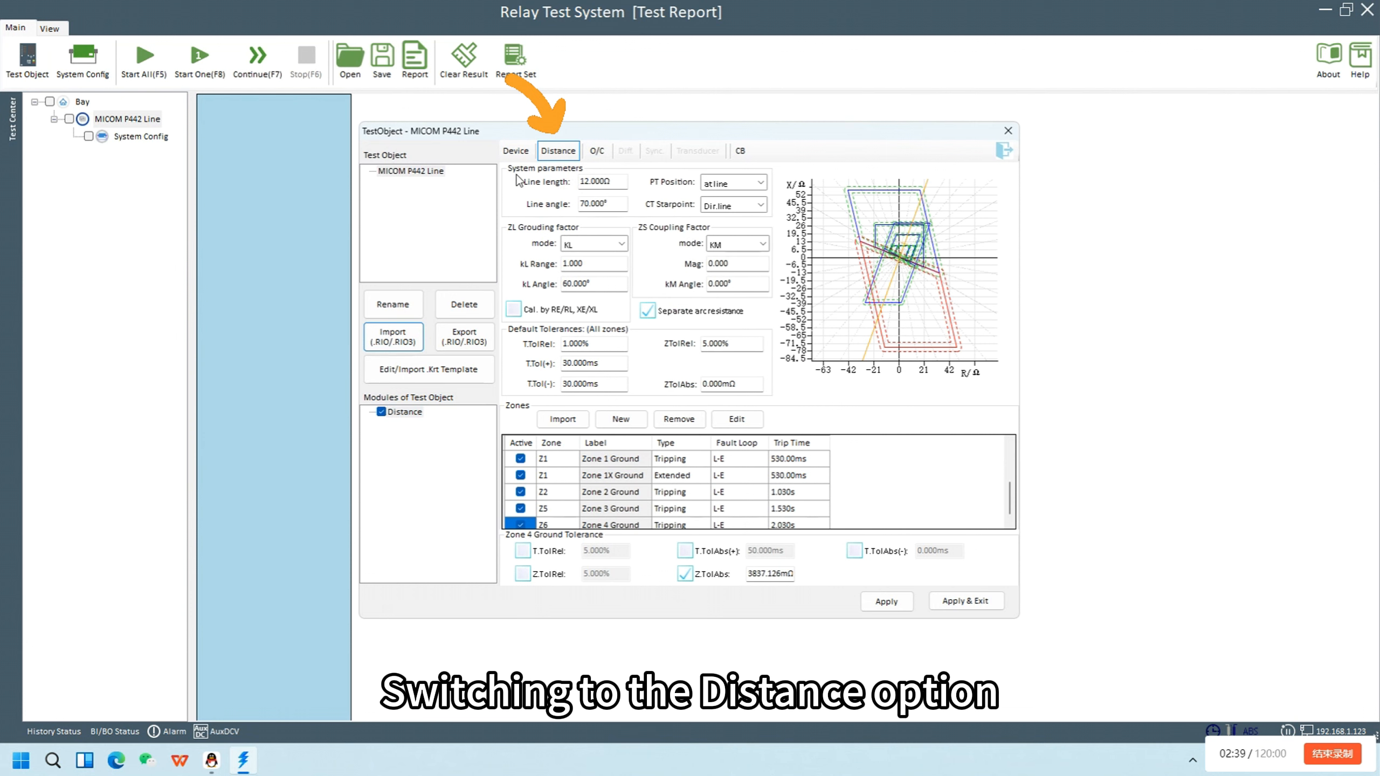
Step: Examine the Distance system parameters: line length and angle, PT position, CT starpoint, and the grounding and coupling factor modes
{"action": "left_click_drag", "start_coordinate": [610, 181], "coordinate": [591, 181]}
{"action": "key", "text": "Tab"}
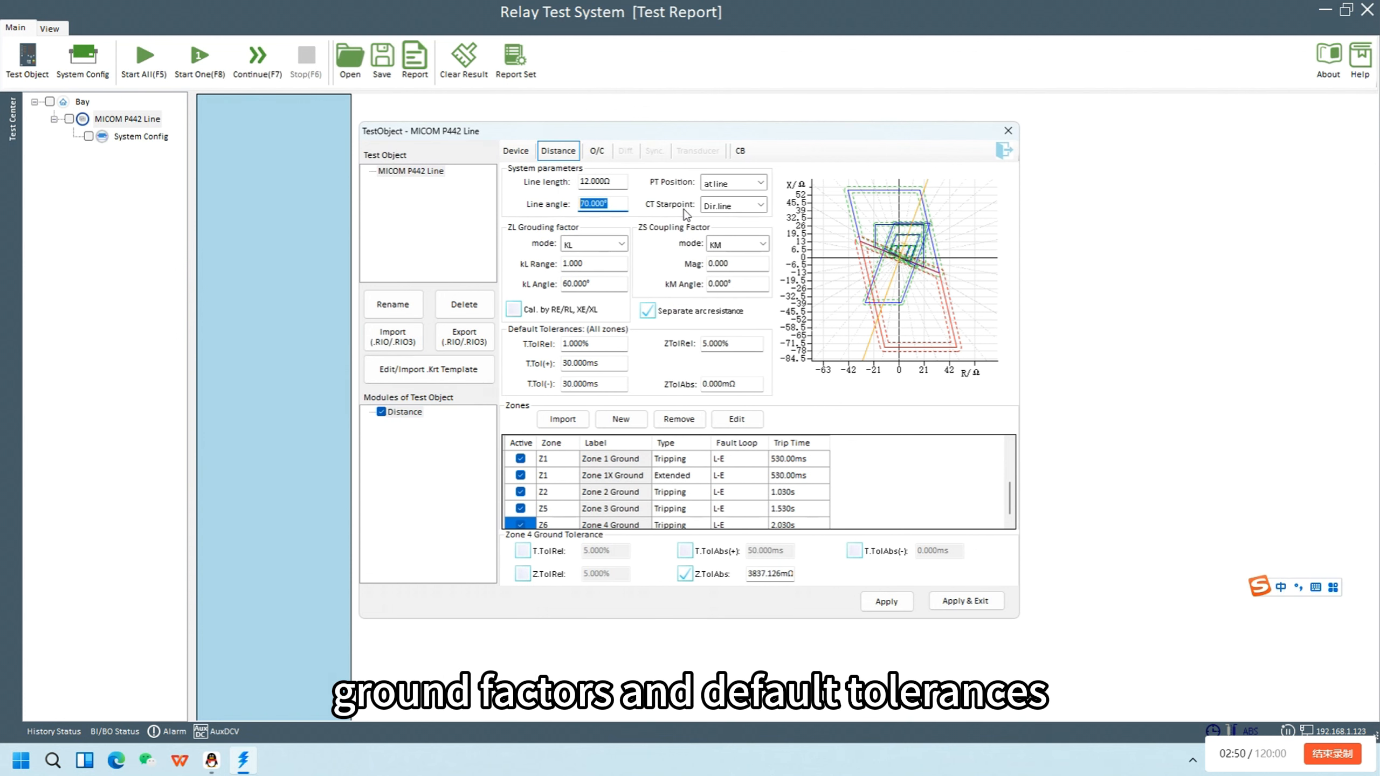
{"action": "left_click", "coordinate": [761, 183]}
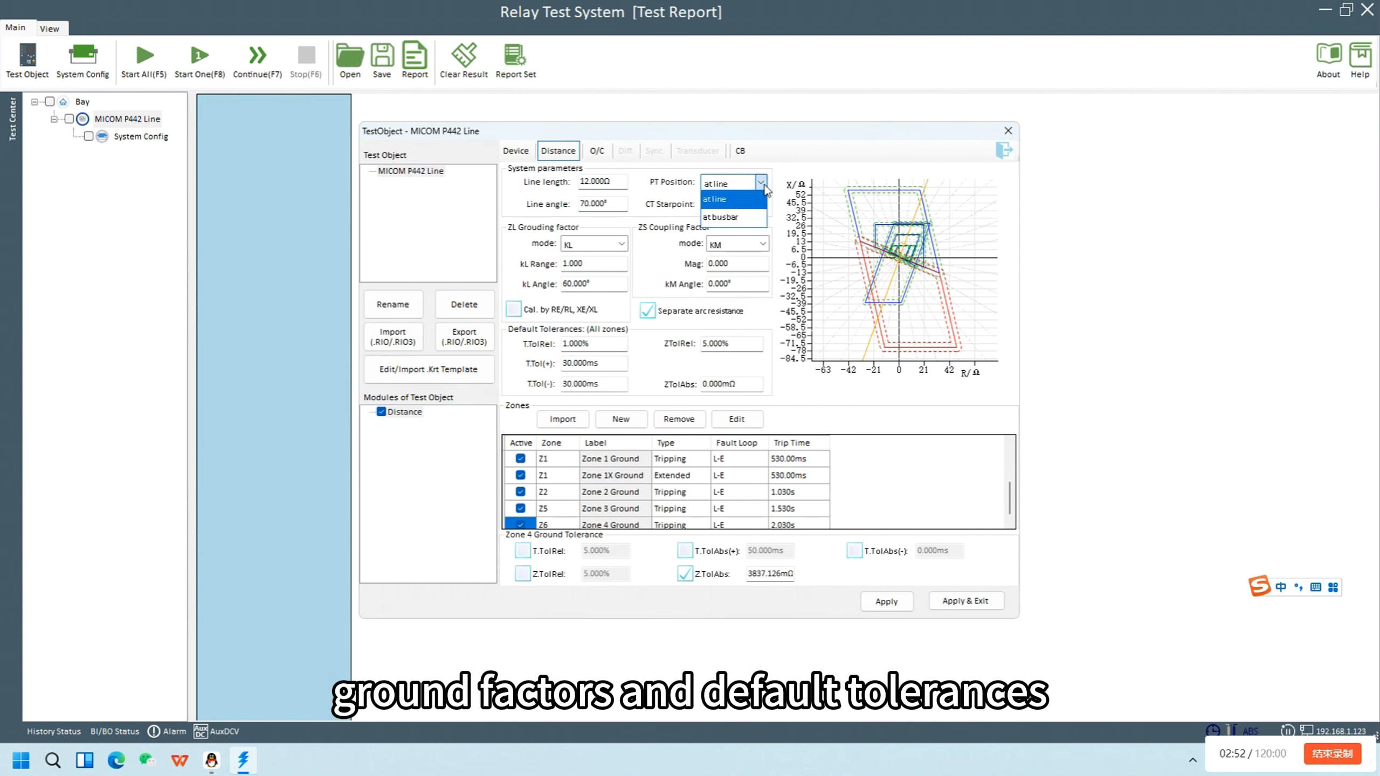
{"action": "left_click", "coordinate": [781, 177]}
{"action": "left_click", "coordinate": [760, 204]}
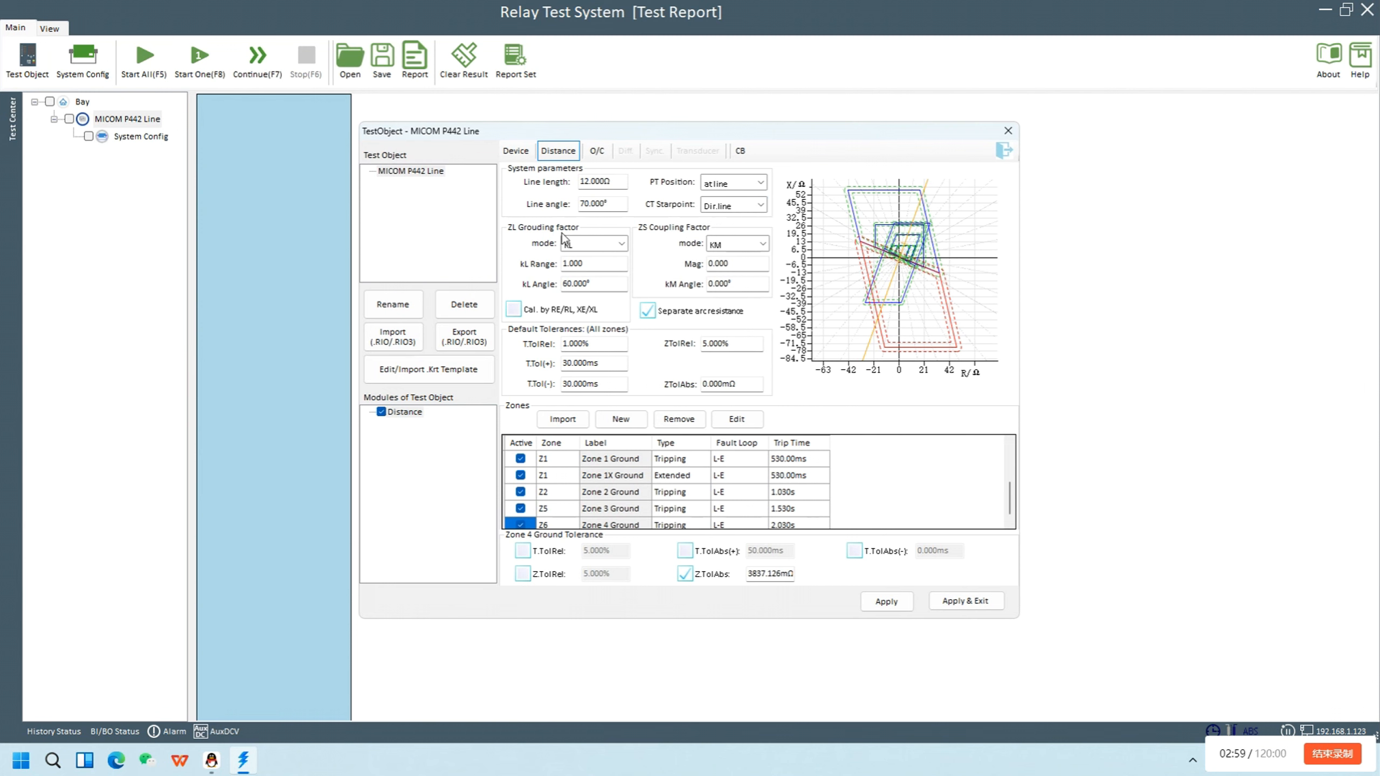
{"action": "left_click", "coordinate": [621, 245]}
{"action": "left_click", "coordinate": [631, 247]}
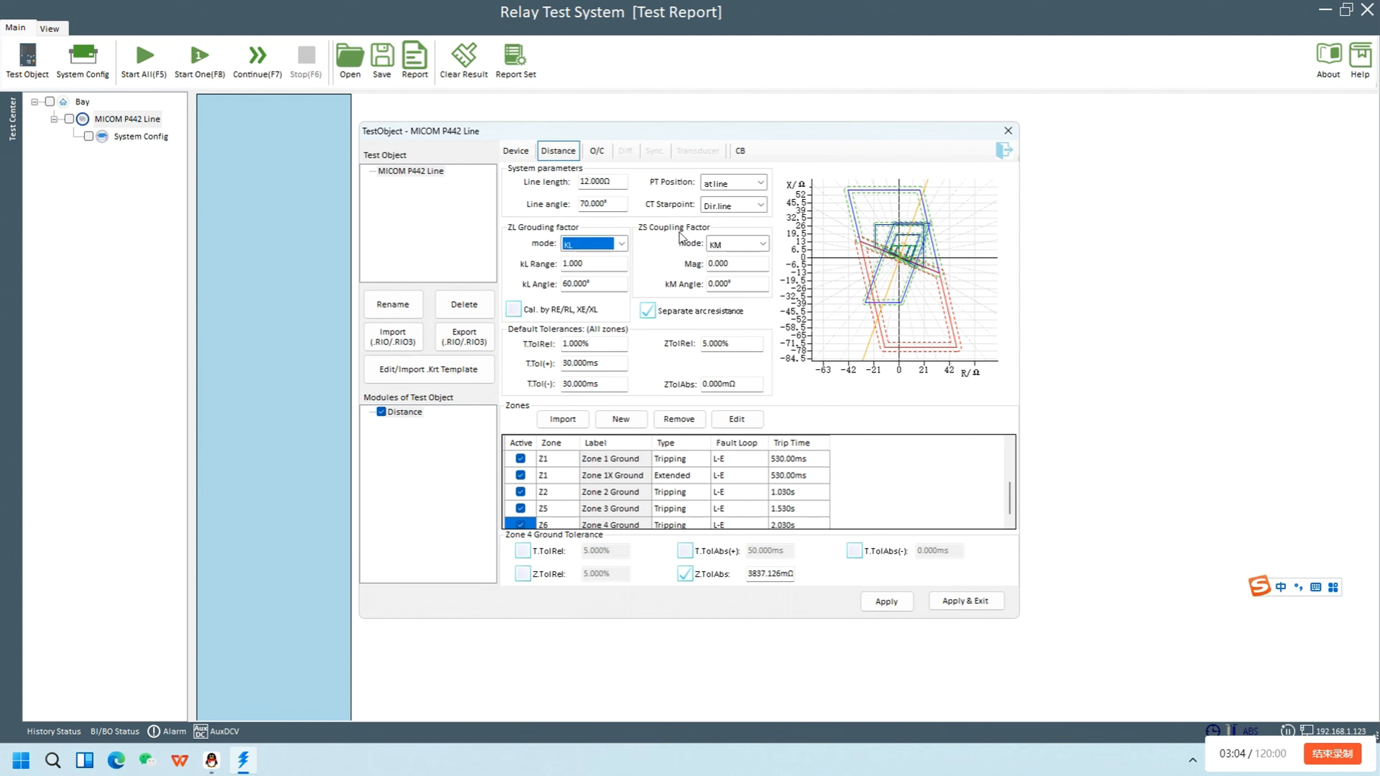
{"action": "left_click", "coordinate": [763, 244]}
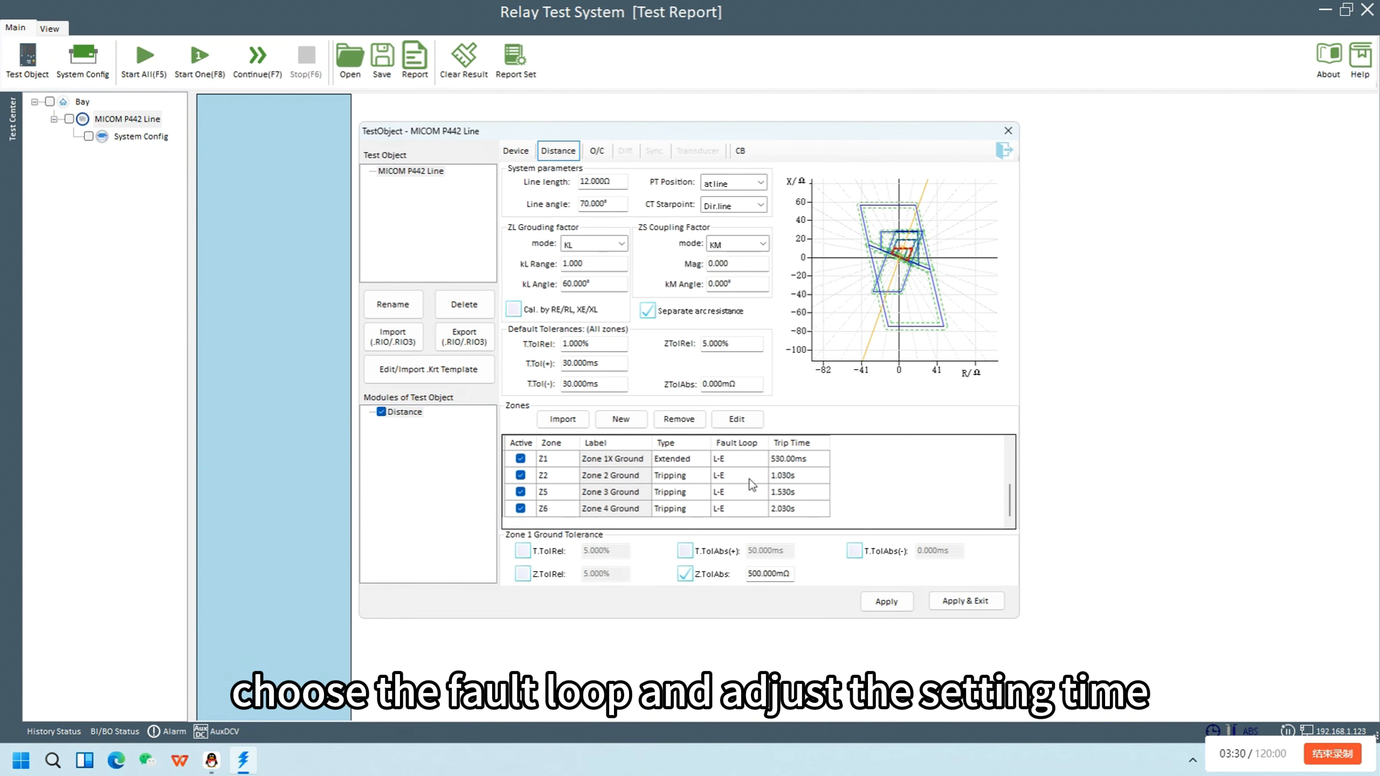
Step: Set the fault loop of the Zone 2 Ground distance zone to L-L
{"action": "left_click", "coordinate": [735, 476]}
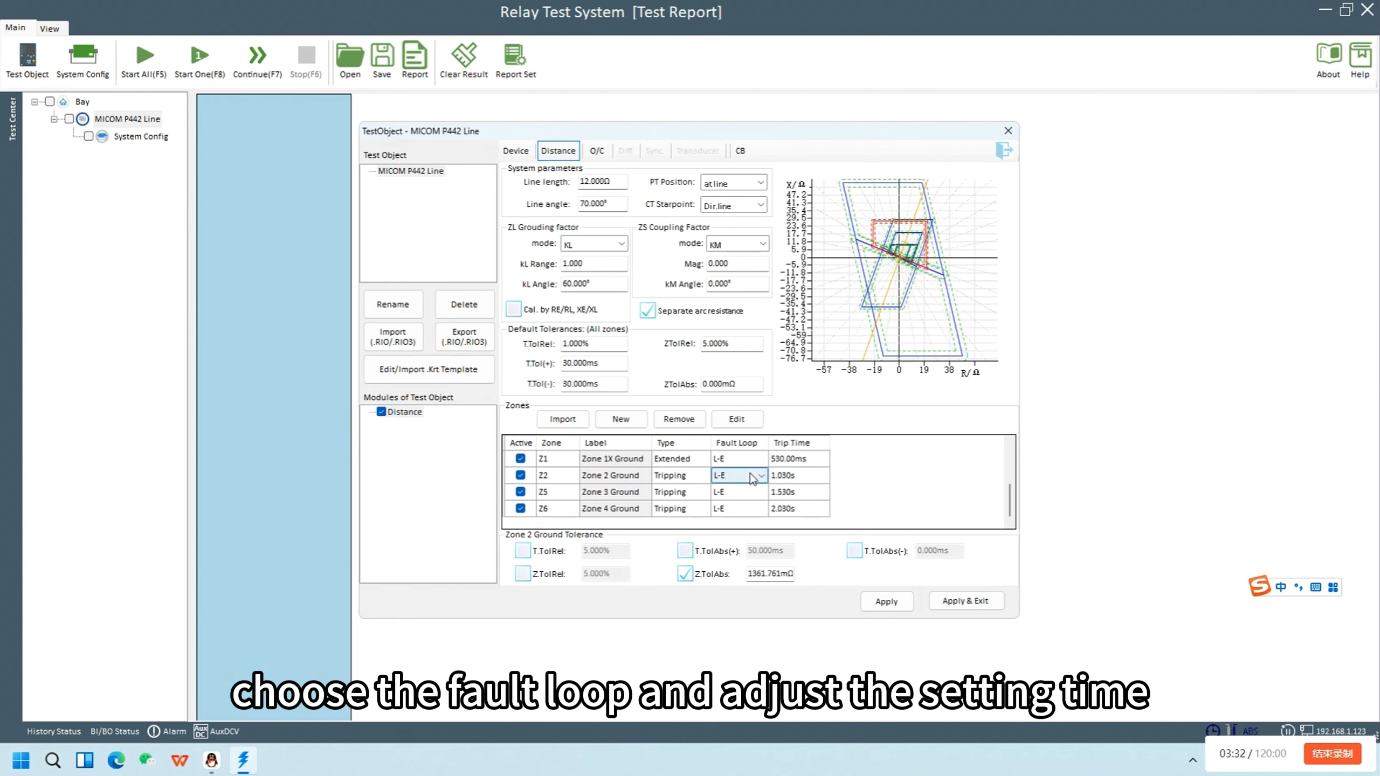
{"action": "left_click", "coordinate": [734, 476]}
{"action": "left_click", "coordinate": [719, 559]}
Step: Enable the T.TolAbs(+) tolerance of the Zone 4 Ground zone and disable it again
{"action": "left_click", "coordinate": [739, 509]}
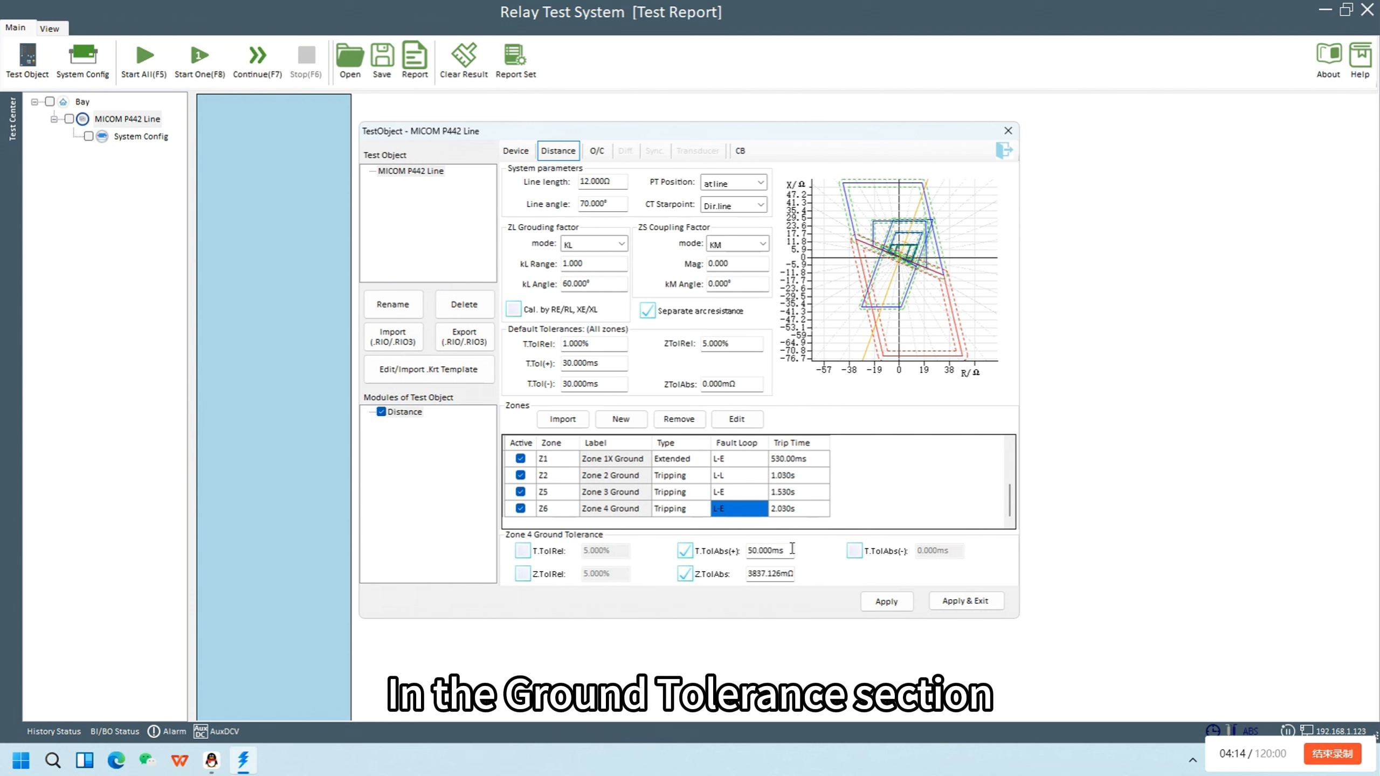
{"action": "left_click_drag", "start_coordinate": [792, 548], "coordinate": [744, 548]}
{"action": "left_click", "coordinate": [685, 552]}
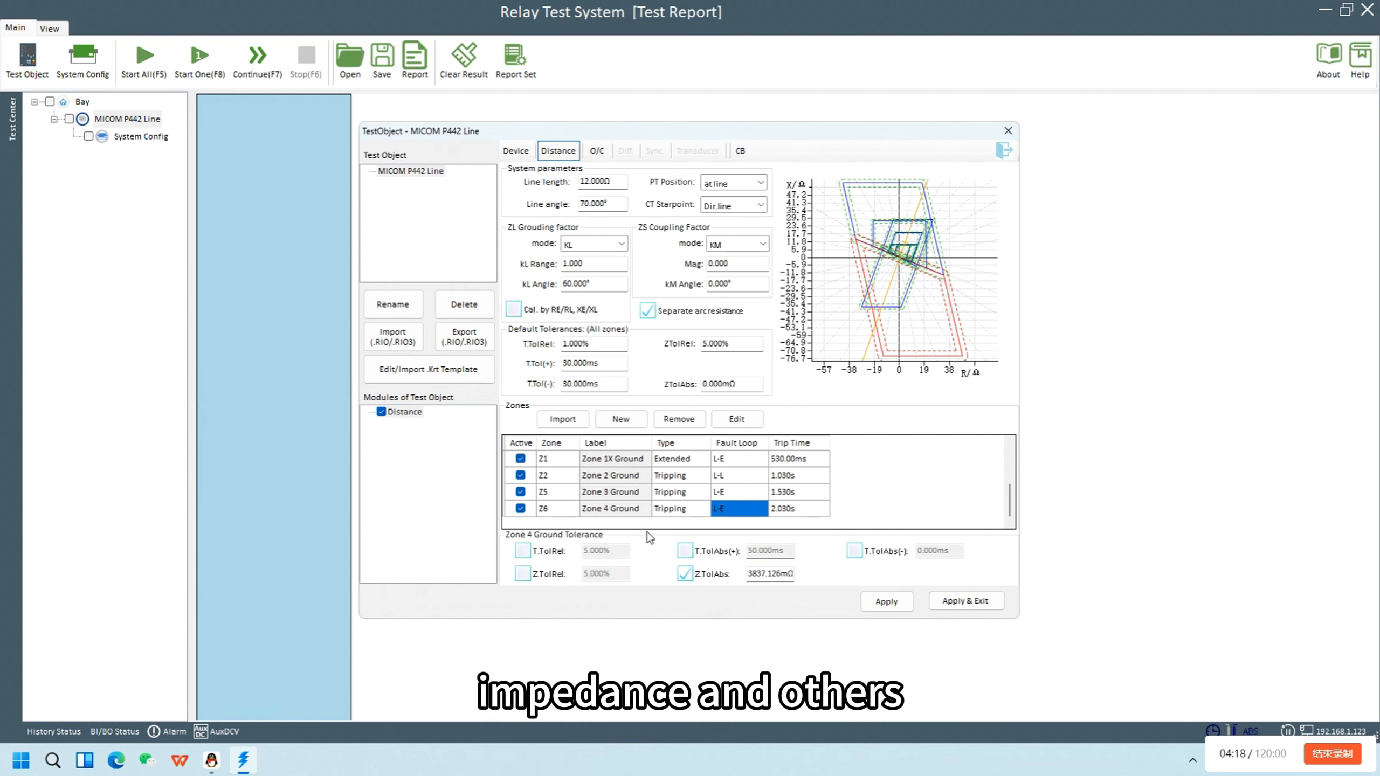
Step: In the overcurrent settings, set element I #1IN to a pickup of 3 Iref and a time of 1 s
{"action": "left_click", "coordinate": [597, 150]}
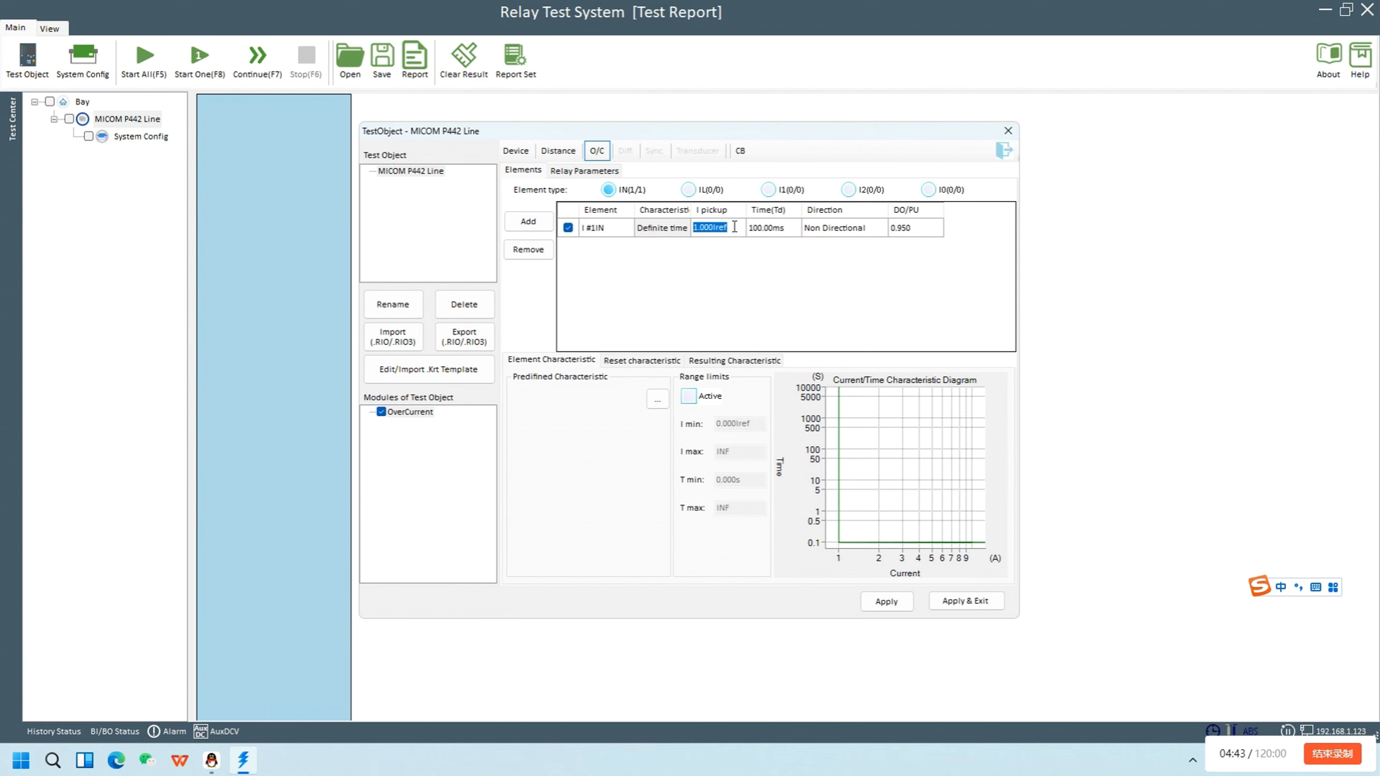
{"action": "left_click", "coordinate": [766, 228]}
{"action": "type", "text": "1"}
{"action": "left_click", "coordinate": [852, 263]}
Step: Open the characteristic selection for the element and view the IEC Normal, Very and Extremely Inverse standard curves
{"action": "left_click", "coordinate": [658, 399]}
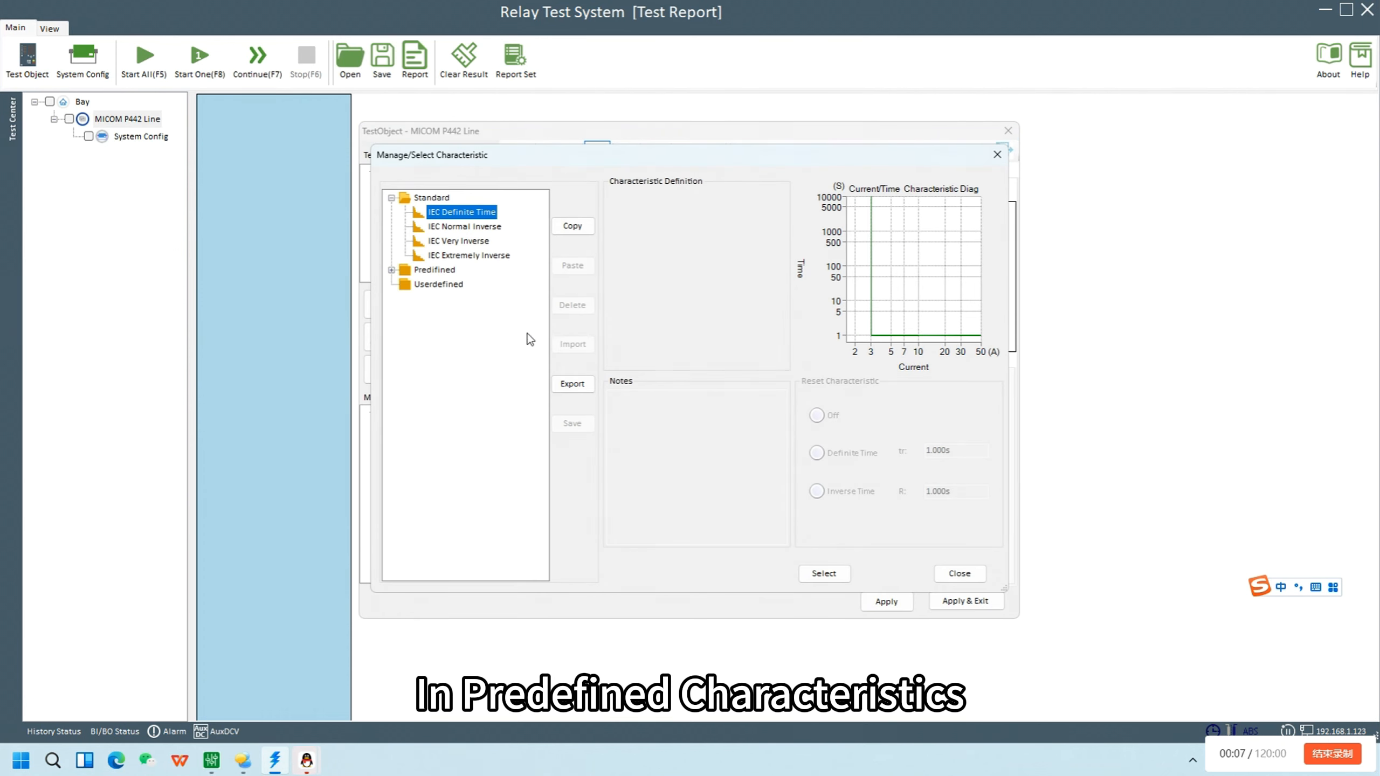
{"action": "left_click", "coordinate": [455, 228]}
{"action": "left_click", "coordinate": [466, 241]}
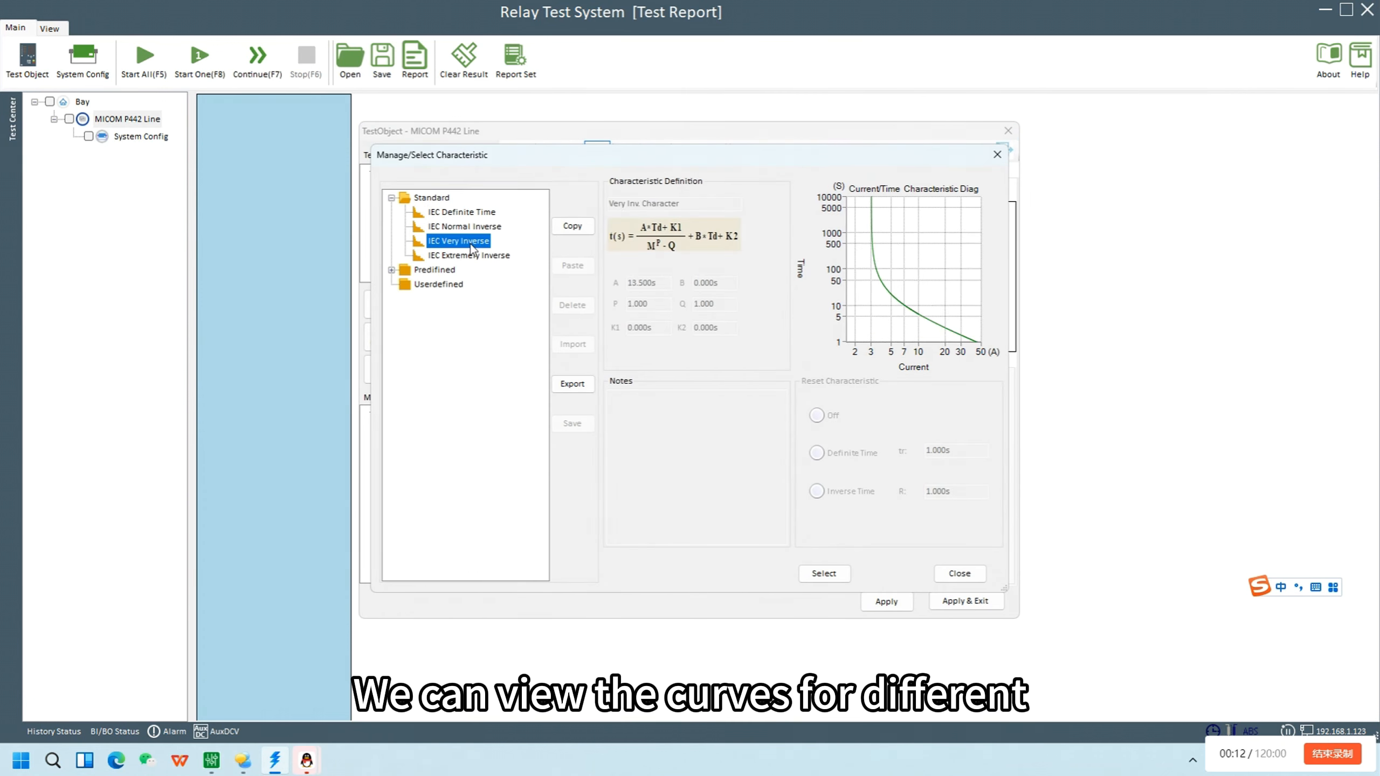
{"action": "left_click", "coordinate": [482, 255]}
Step: Expand the predefined Inverse group and look through its manufacturer curves, including ABB MMCO-7
{"action": "left_click", "coordinate": [392, 270]}
{"action": "left_click", "coordinate": [428, 284]}
{"action": "left_click", "coordinate": [406, 284]}
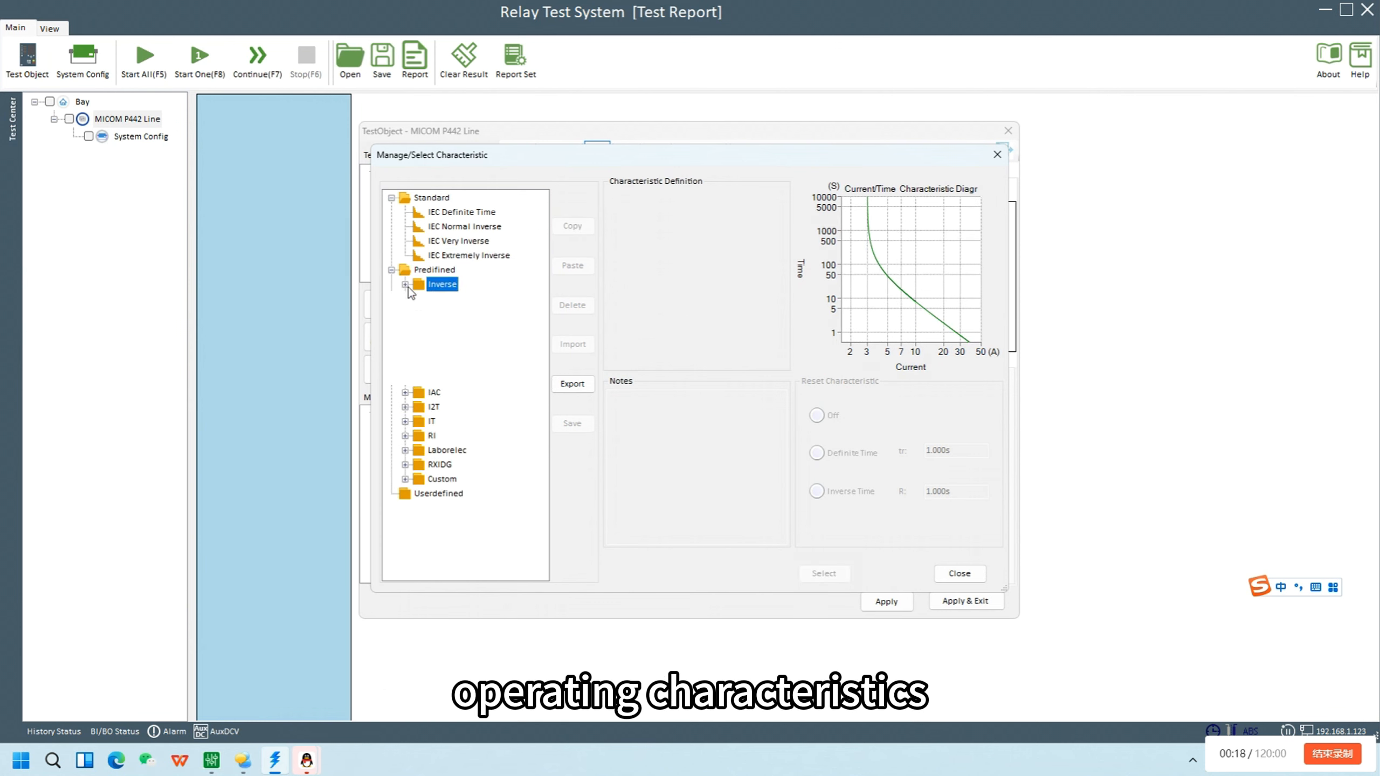
{"action": "left_click", "coordinate": [454, 226]}
{"action": "left_click", "coordinate": [458, 271]}
{"action": "scroll", "coordinate": [462, 283], "scroll_direction": "down", "scroll_amount": 3}
{"action": "left_click", "coordinate": [469, 298]}
{"action": "scroll", "coordinate": [469, 302], "scroll_direction": "down", "scroll_amount": 3}
{"action": "left_click", "coordinate": [470, 302]}
{"action": "scroll", "coordinate": [473, 303], "scroll_direction": "down", "scroll_amount": 7}
{"action": "left_click", "coordinate": [480, 315]}
{"action": "scroll", "coordinate": [485, 325], "scroll_direction": "down", "scroll_amount": 7}
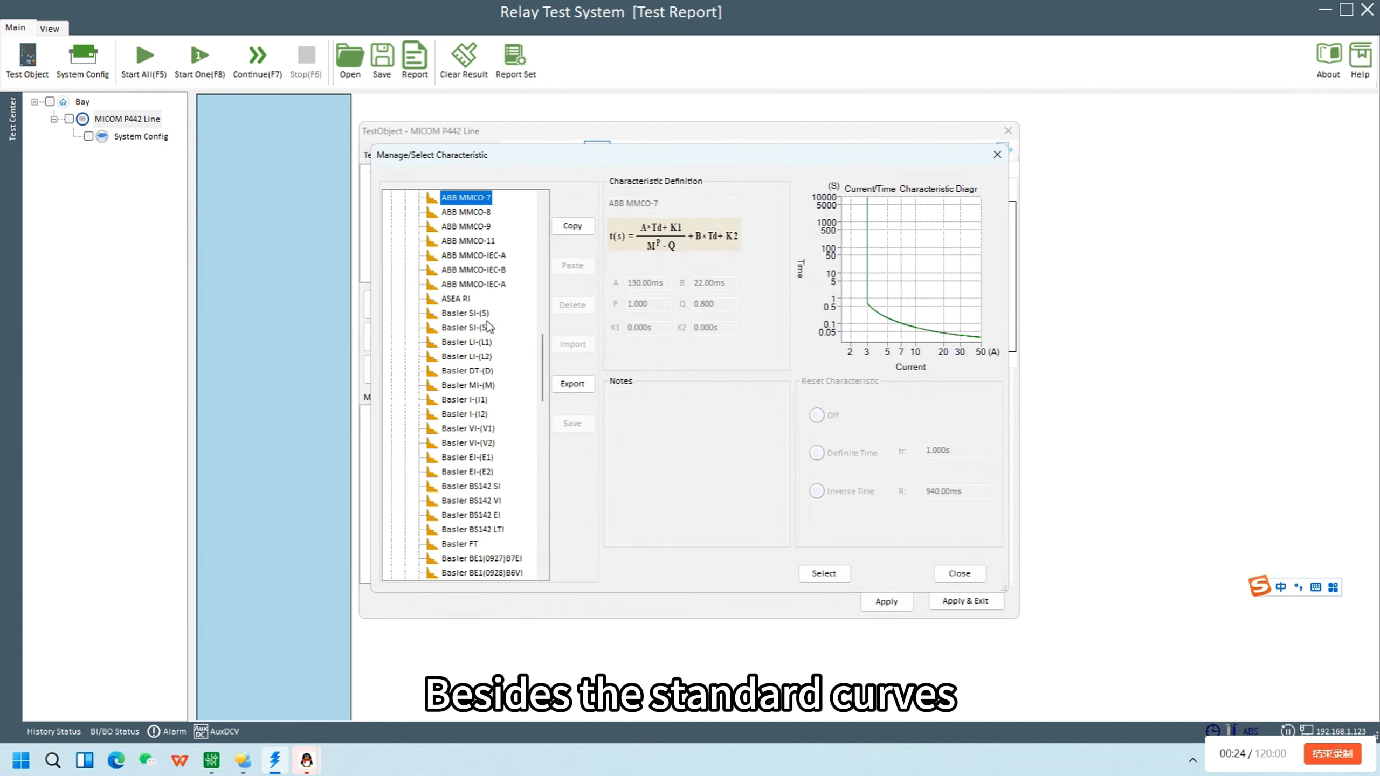
Step: Continue through the remaining inverse curves and into the IAC group, viewing the GE ANSI Very Inverse curve
{"action": "left_click", "coordinate": [491, 338]}
{"action": "scroll", "coordinate": [495, 347], "scroll_direction": "down", "scroll_amount": 10}
{"action": "left_click", "coordinate": [493, 357]}
{"action": "left_click", "coordinate": [478, 429]}
{"action": "scroll", "coordinate": [467, 418], "scroll_direction": "down", "scroll_amount": 3}
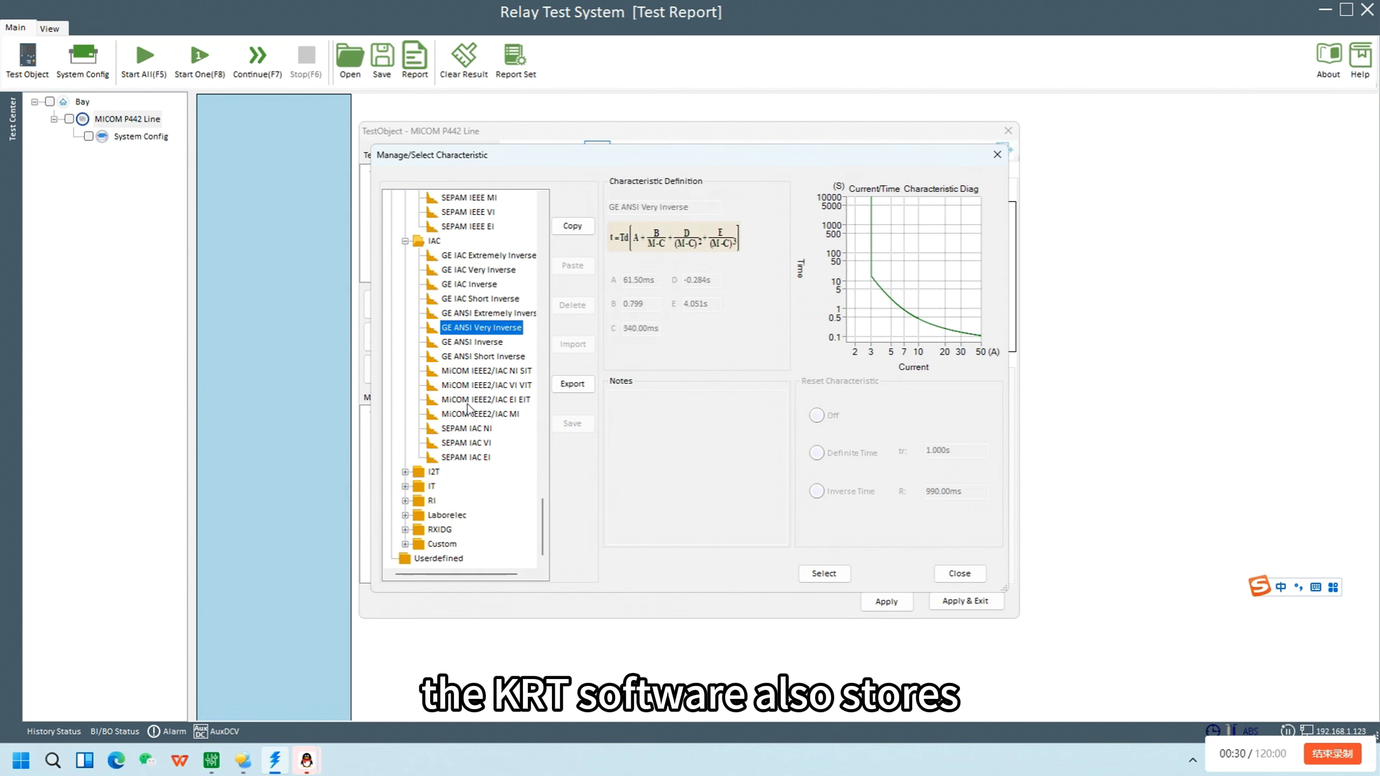
Step: Expand the I2T and IT groups and view their curves, including the IT Character
{"action": "left_click", "coordinate": [405, 472]}
{"action": "scroll", "coordinate": [485, 467], "scroll_direction": "down", "scroll_amount": 8}
{"action": "left_click", "coordinate": [482, 458]}
{"action": "scroll", "coordinate": [481, 435], "scroll_direction": "down", "scroll_amount": 6}
{"action": "left_click", "coordinate": [478, 400]}
{"action": "left_click", "coordinate": [405, 487]}
{"action": "scroll", "coordinate": [479, 473], "scroll_direction": "down", "scroll_amount": 2}
{"action": "left_click", "coordinate": [468, 487]}
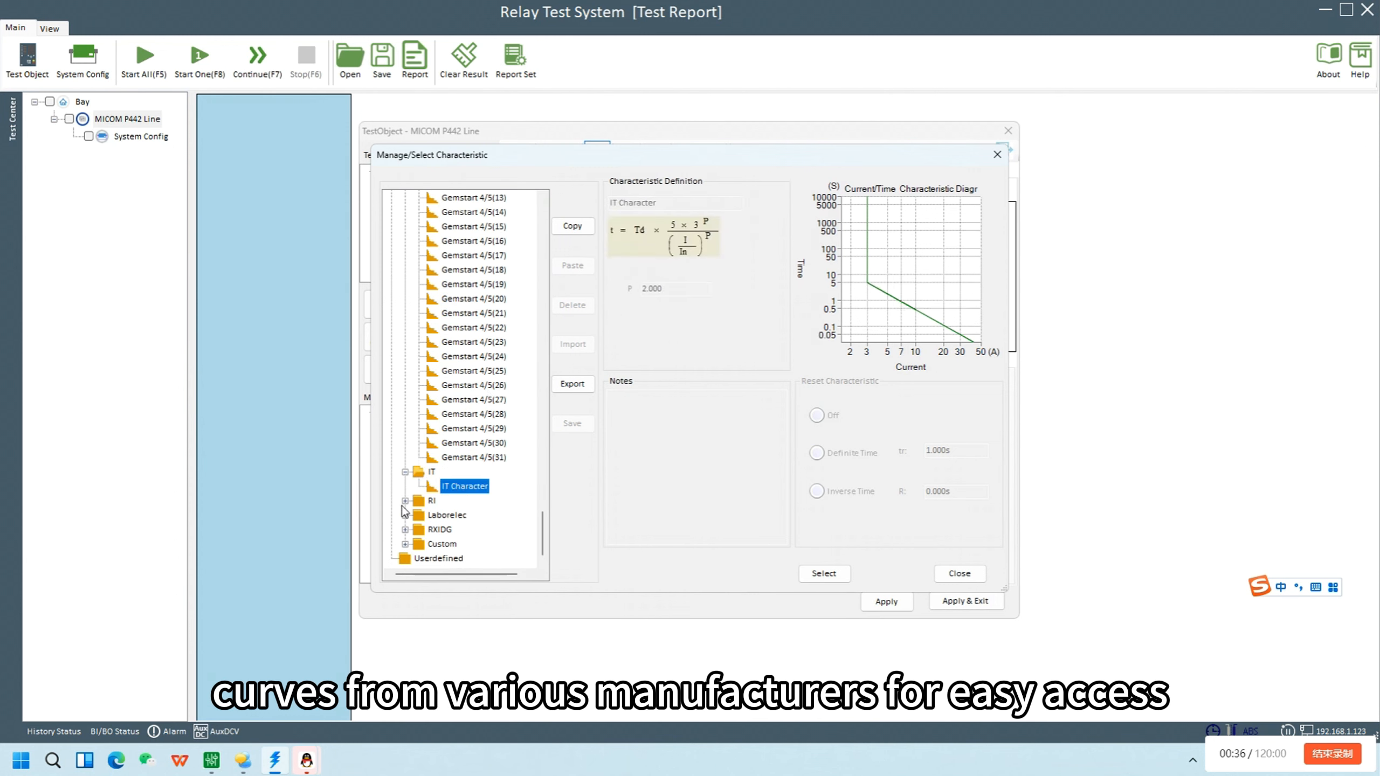
Step: Expand the RI, Laborelec and RXIDG groups and view the characteristic in each
{"action": "left_click", "coordinate": [405, 501]}
{"action": "left_click", "coordinate": [461, 516]}
{"action": "scroll", "coordinate": [453, 518], "scroll_direction": "down", "scroll_amount": 1}
{"action": "left_click", "coordinate": [405, 516]}
{"action": "left_click", "coordinate": [462, 530]}
{"action": "scroll", "coordinate": [457, 532], "scroll_direction": "down", "scroll_amount": 1}
{"action": "left_click", "coordinate": [406, 529]}
{"action": "left_click", "coordinate": [464, 543]}
{"action": "scroll", "coordinate": [464, 538], "scroll_direction": "down", "scroll_amount": 1}
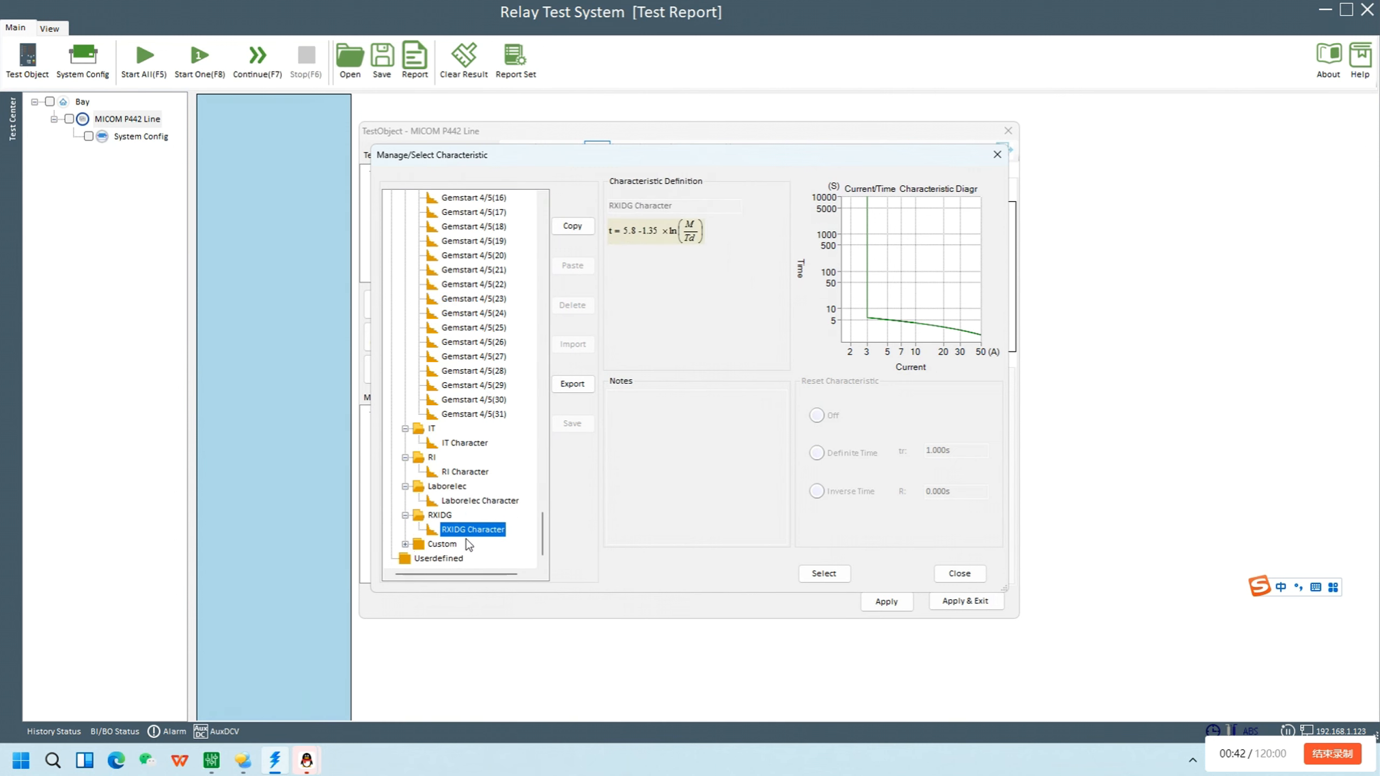
Step: Expand the Custom group and view its example characteristics, including Table Example 1
{"action": "left_click", "coordinate": [406, 544]}
{"action": "scroll", "coordinate": [434, 540], "scroll_direction": "down", "scroll_amount": 2}
{"action": "left_click", "coordinate": [477, 517]}
{"action": "left_click", "coordinate": [474, 530]}
Step: Assign the standard IEC Definite Time characteristic to the overcurrent element
{"action": "scroll", "coordinate": [477, 375], "scroll_direction": "up", "scroll_amount": 8}
{"action": "scroll", "coordinate": [472, 326], "scroll_direction": "up", "scroll_amount": 10}
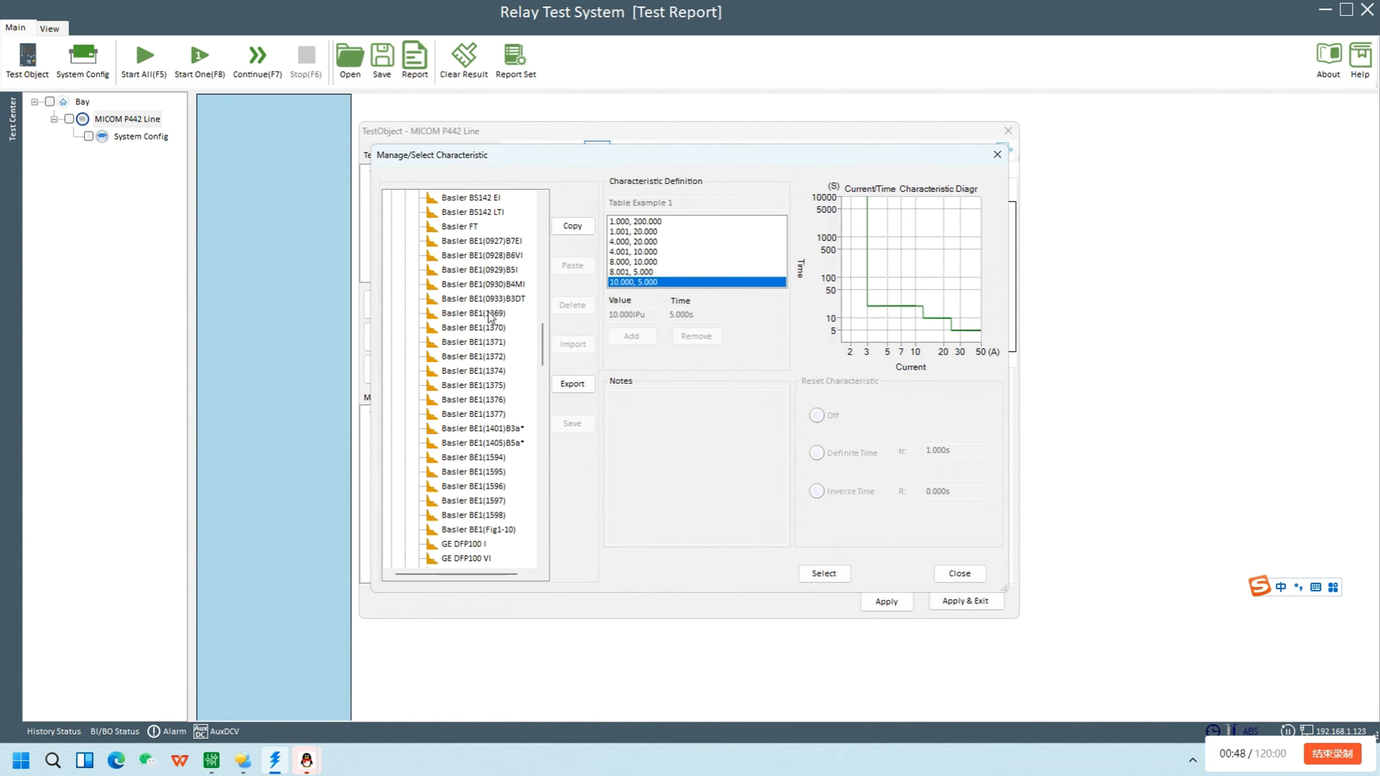
{"action": "left_click", "coordinate": [462, 212]}
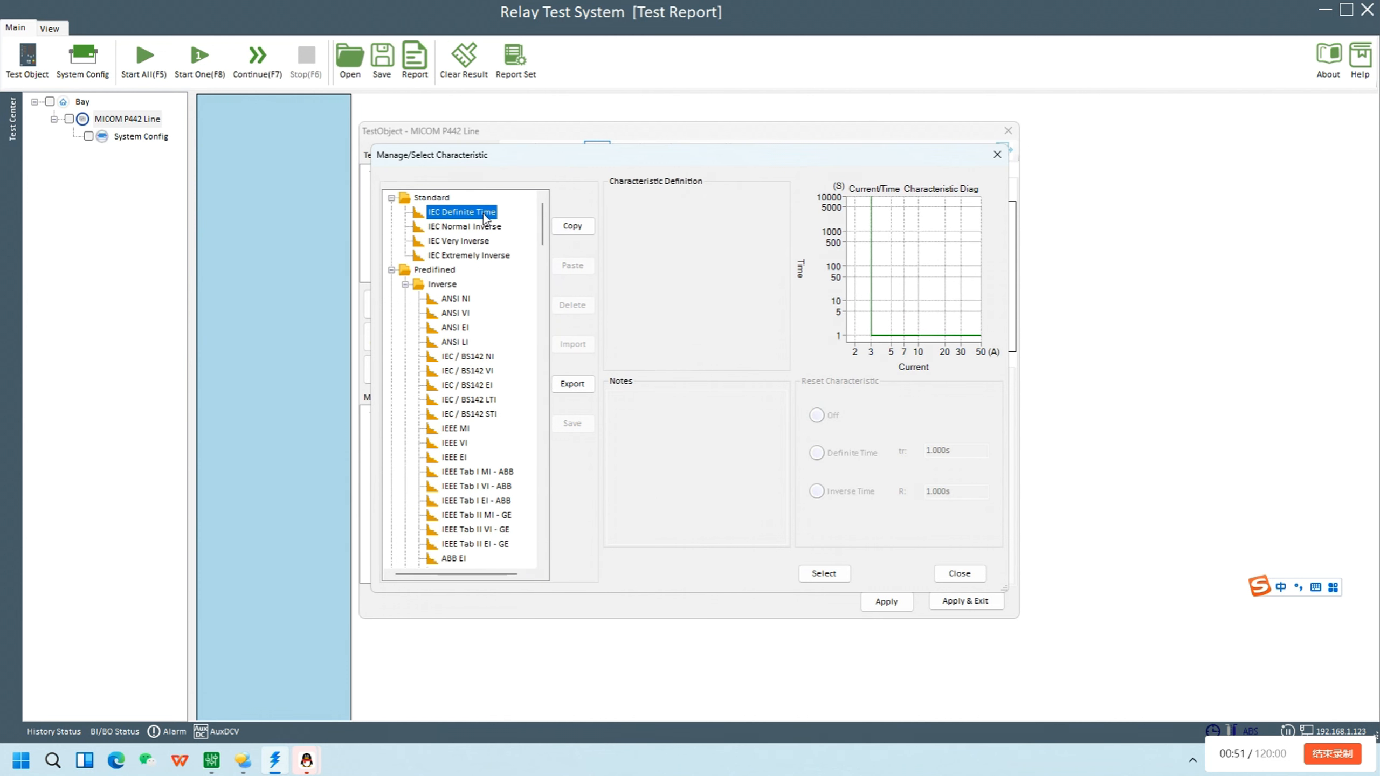
{"action": "left_click", "coordinate": [823, 574]}
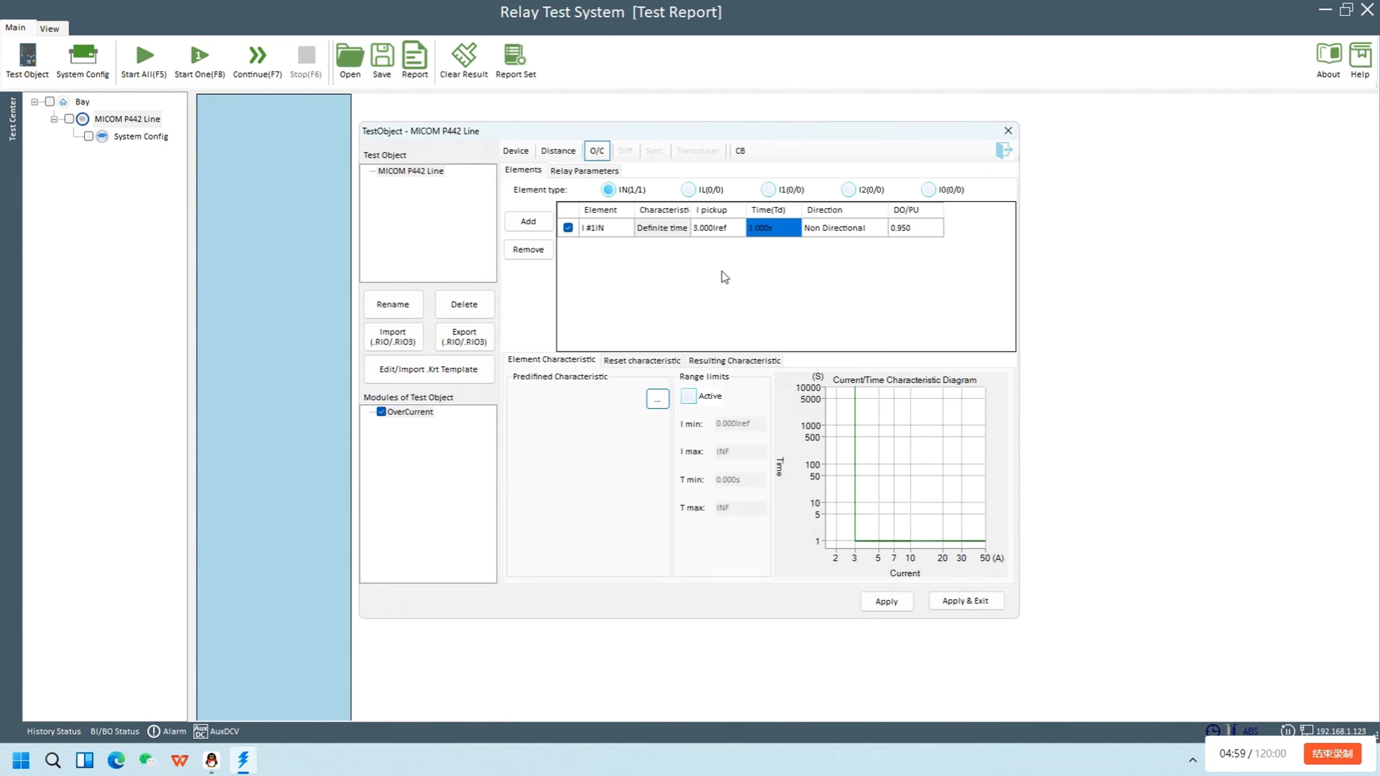
Step: Set the overcurrent relay's directional behavior to Directional and review the relative and absolute time tolerances
{"action": "left_click", "coordinate": [584, 171]}
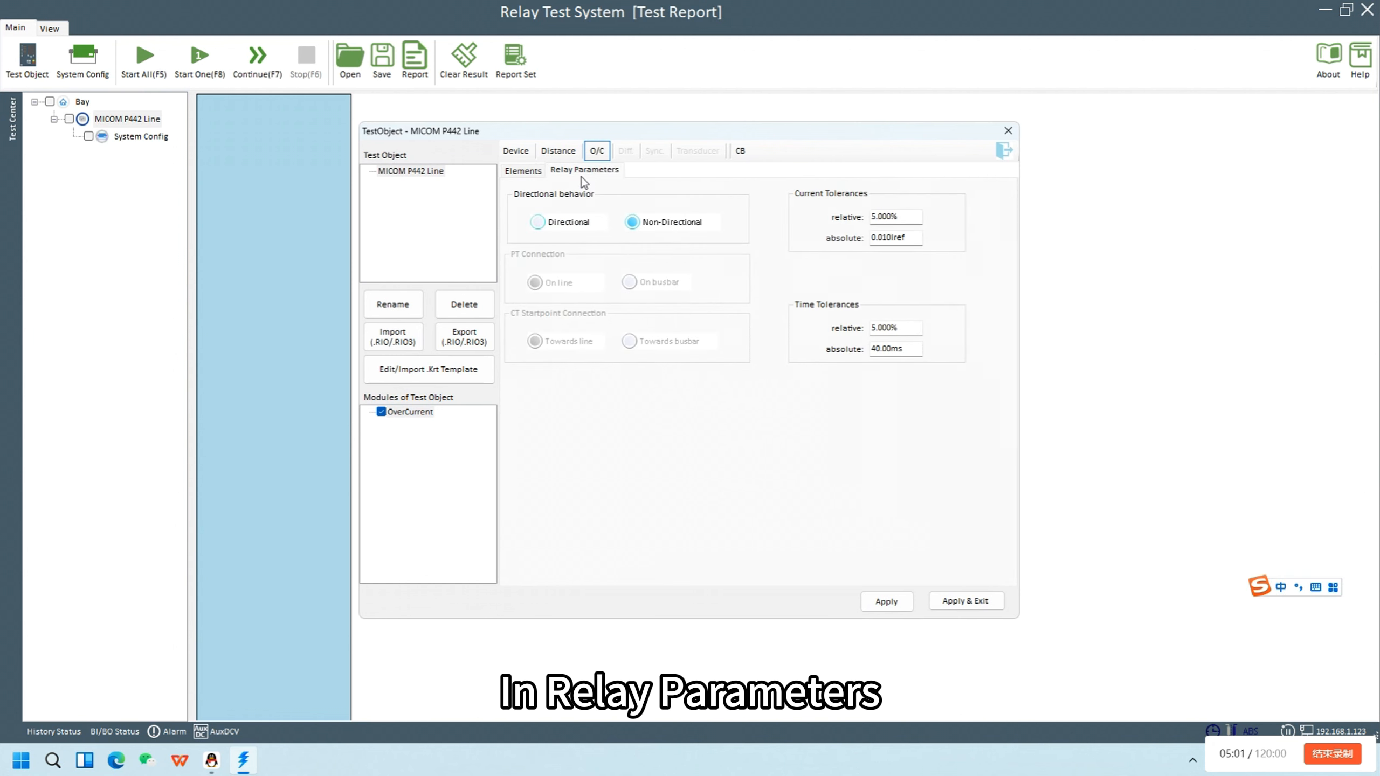
{"action": "left_click", "coordinate": [550, 226]}
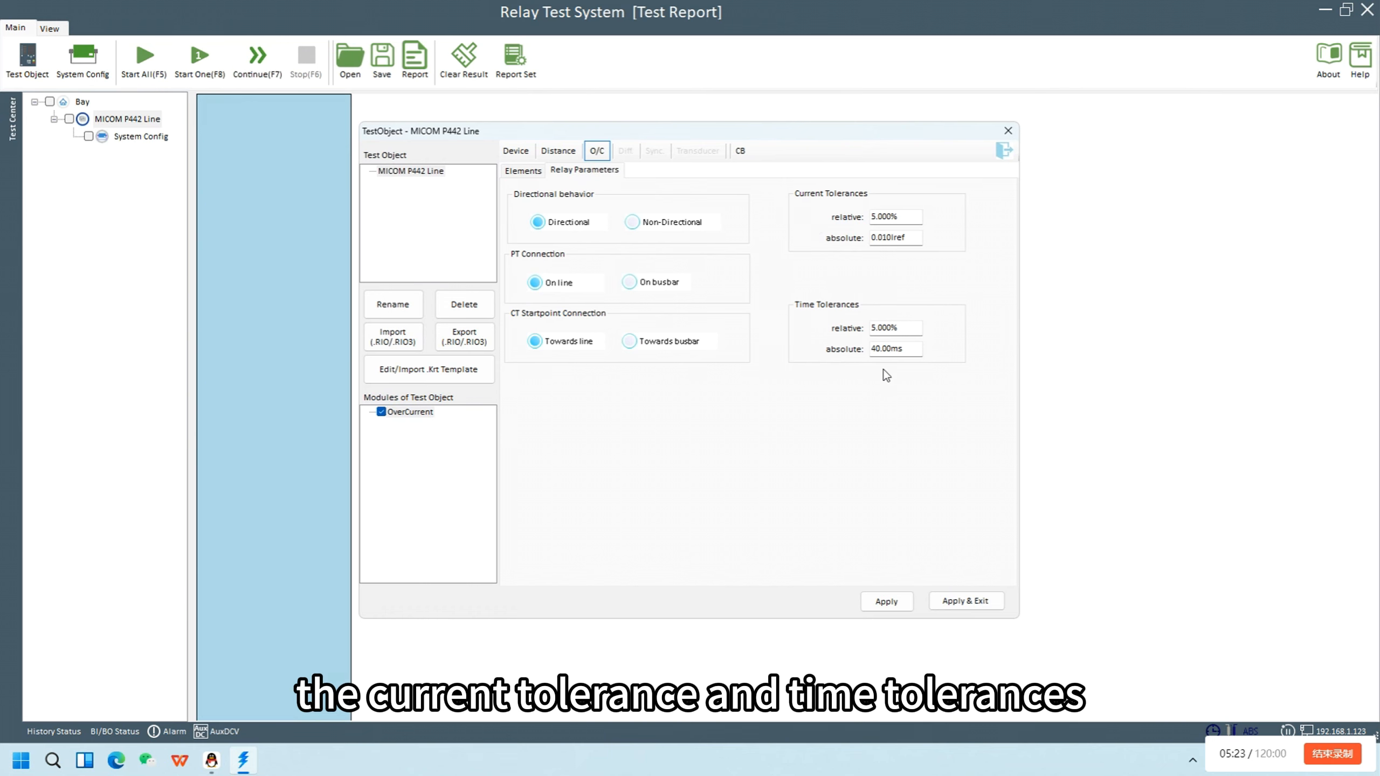
{"action": "left_click", "coordinate": [918, 326]}
{"action": "key", "text": "Tab"}
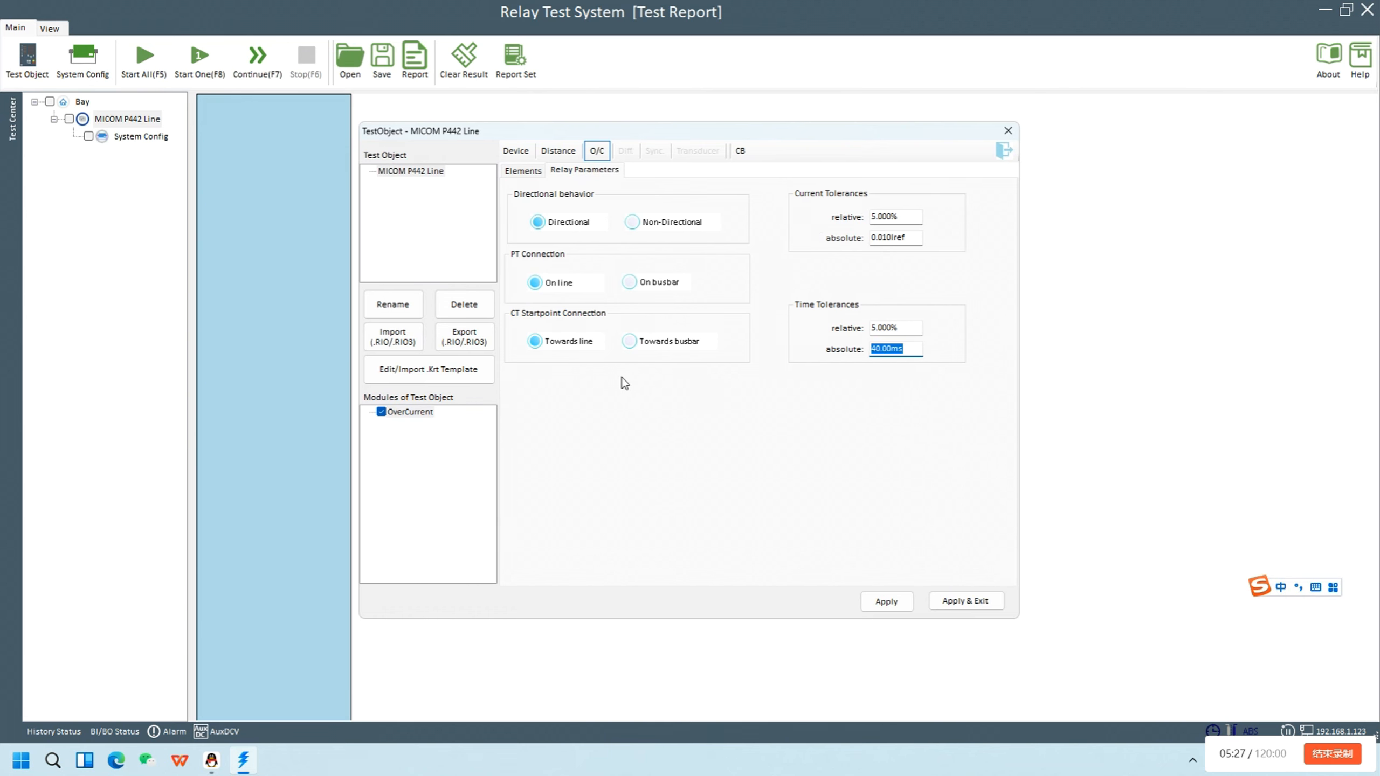
Step: Return to the overcurrent elements, review the direction options of I #1IN and keep Non Directional
{"action": "left_click", "coordinate": [519, 171]}
{"action": "left_click", "coordinate": [870, 228]}
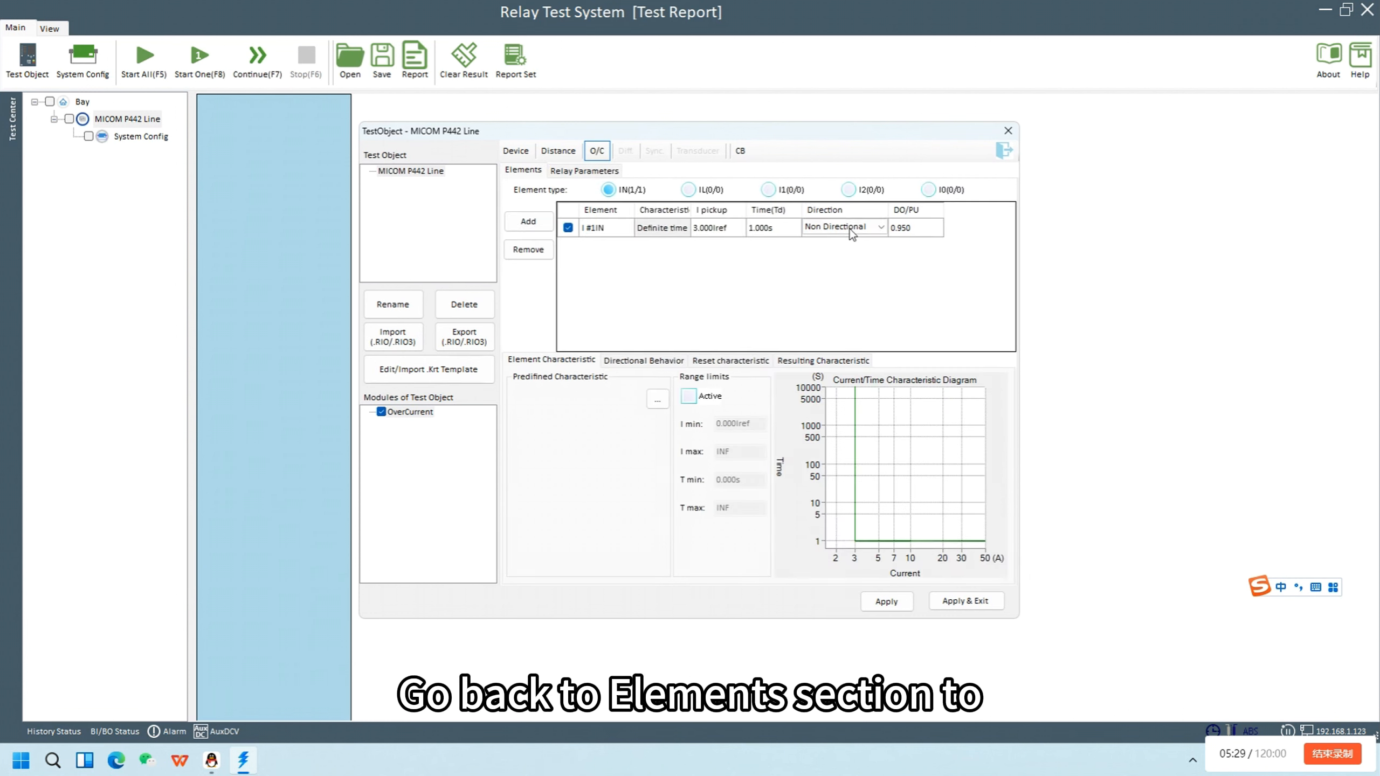
{"action": "left_click", "coordinate": [886, 230]}
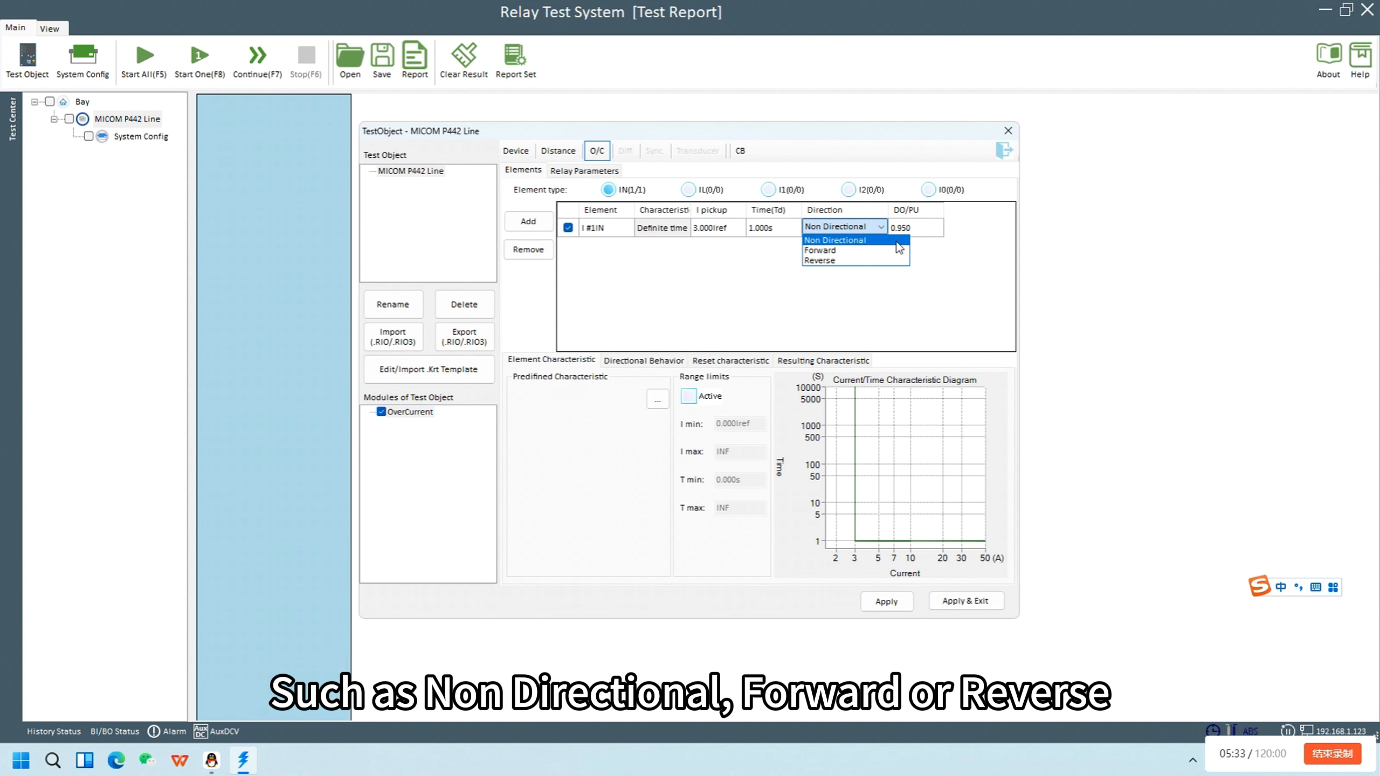
{"action": "left_click", "coordinate": [897, 242]}
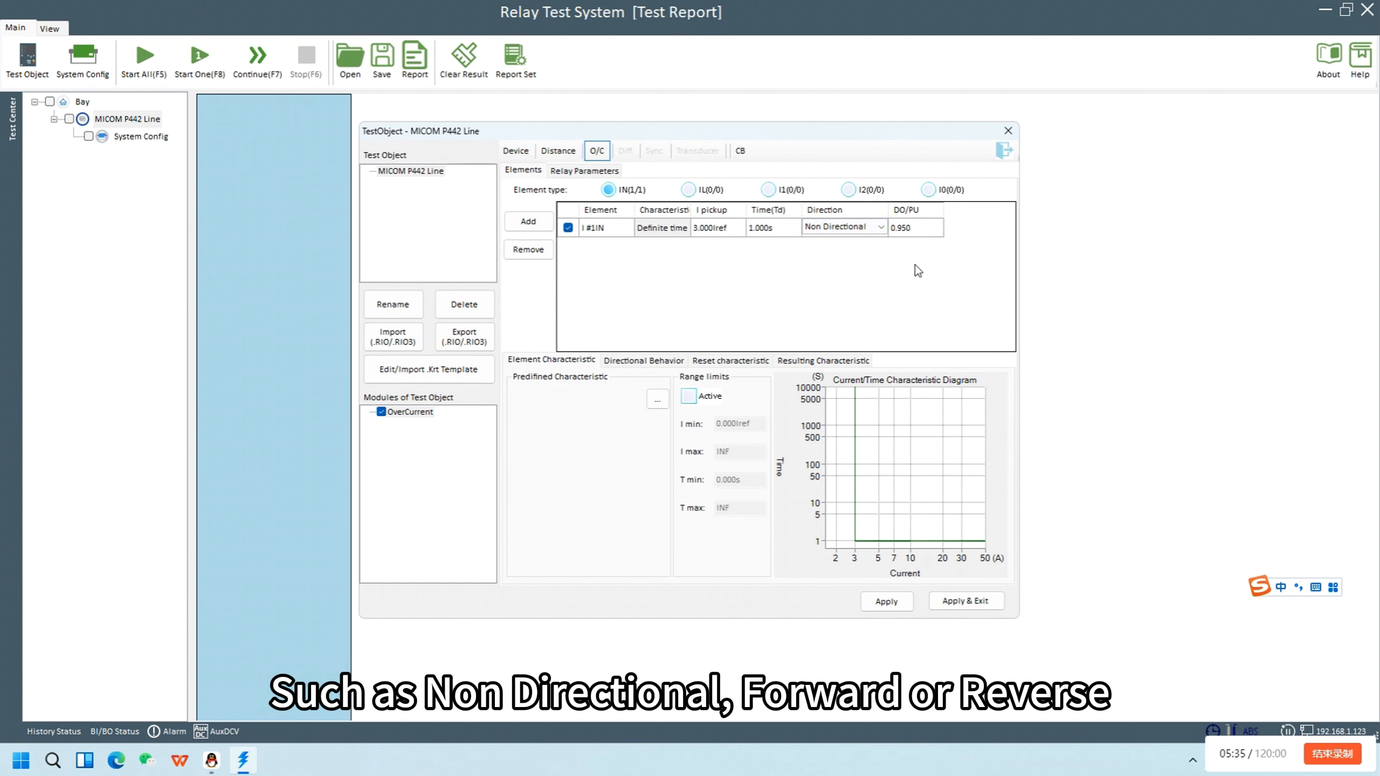
Step: View the element's directional operating range and set its reset characteristic to Inverse time
{"action": "left_click", "coordinate": [668, 361]}
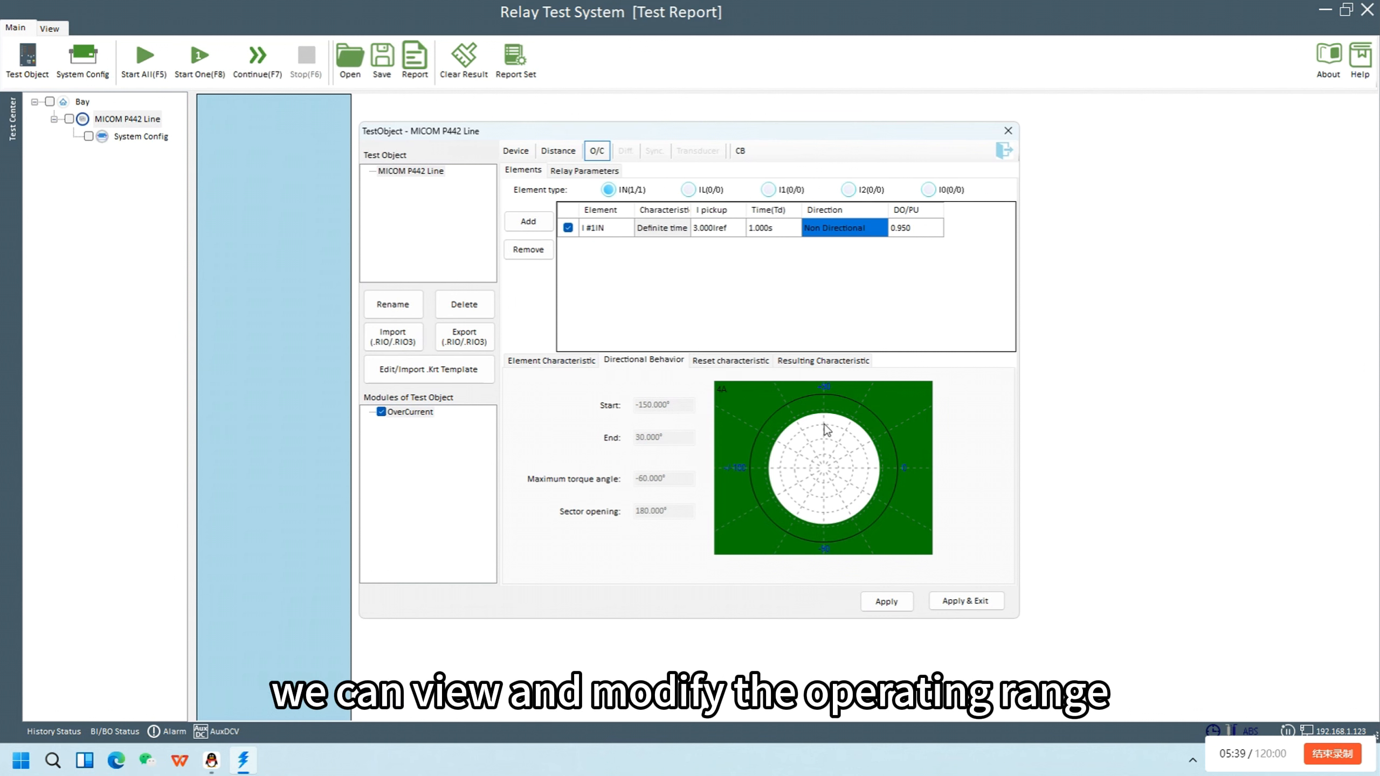
{"action": "left_click", "coordinate": [731, 360]}
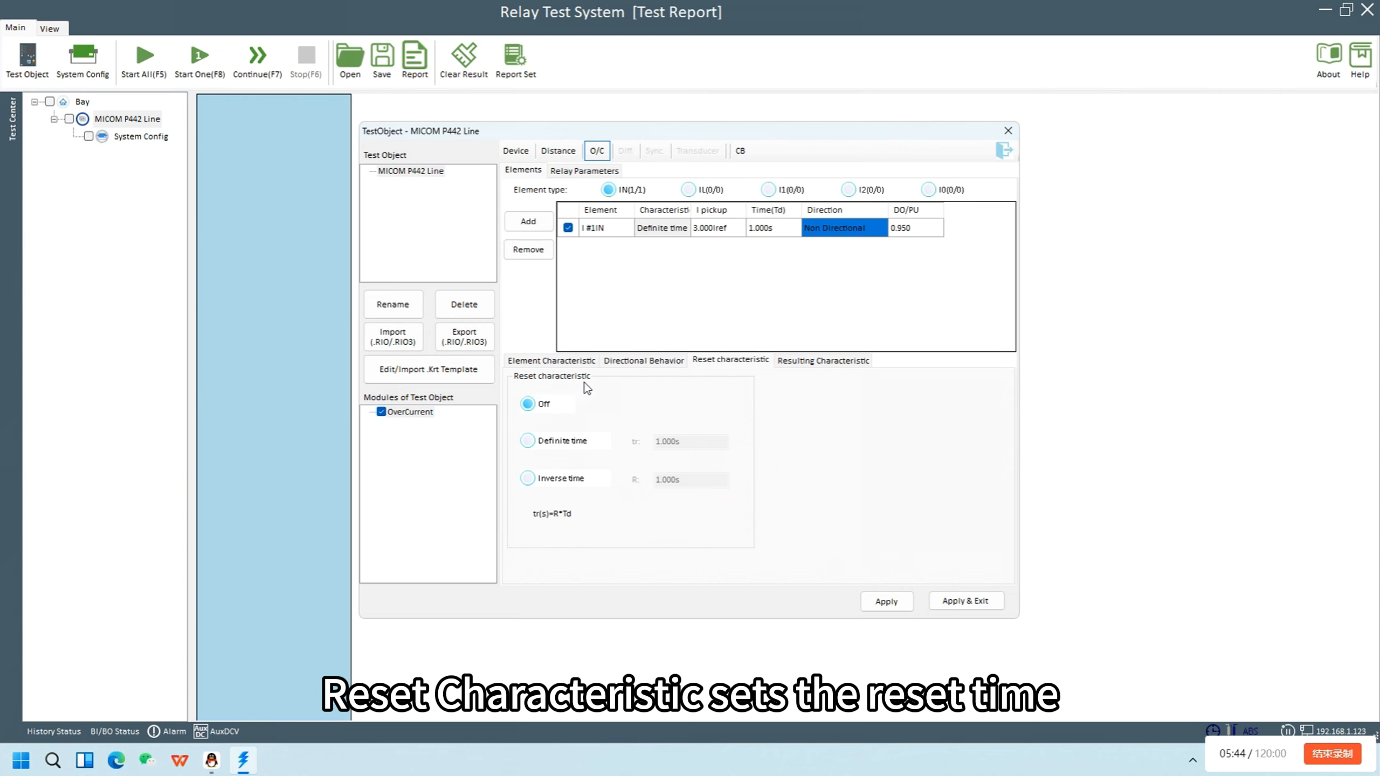
{"action": "left_click", "coordinate": [527, 441]}
{"action": "left_click", "coordinate": [528, 478]}
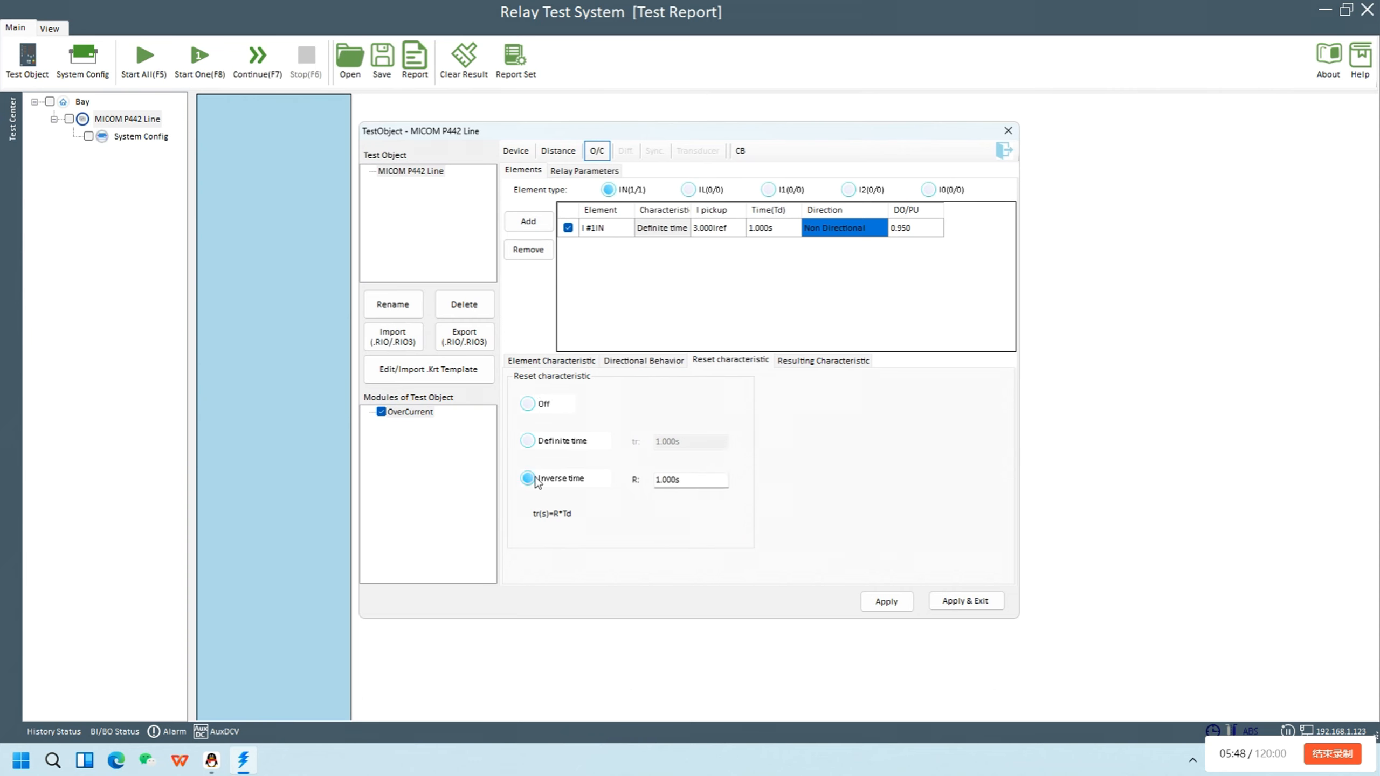
Step: Check the resulting and element characteristic diagrams, then apply the test object settings and exit
{"action": "left_click", "coordinate": [792, 363]}
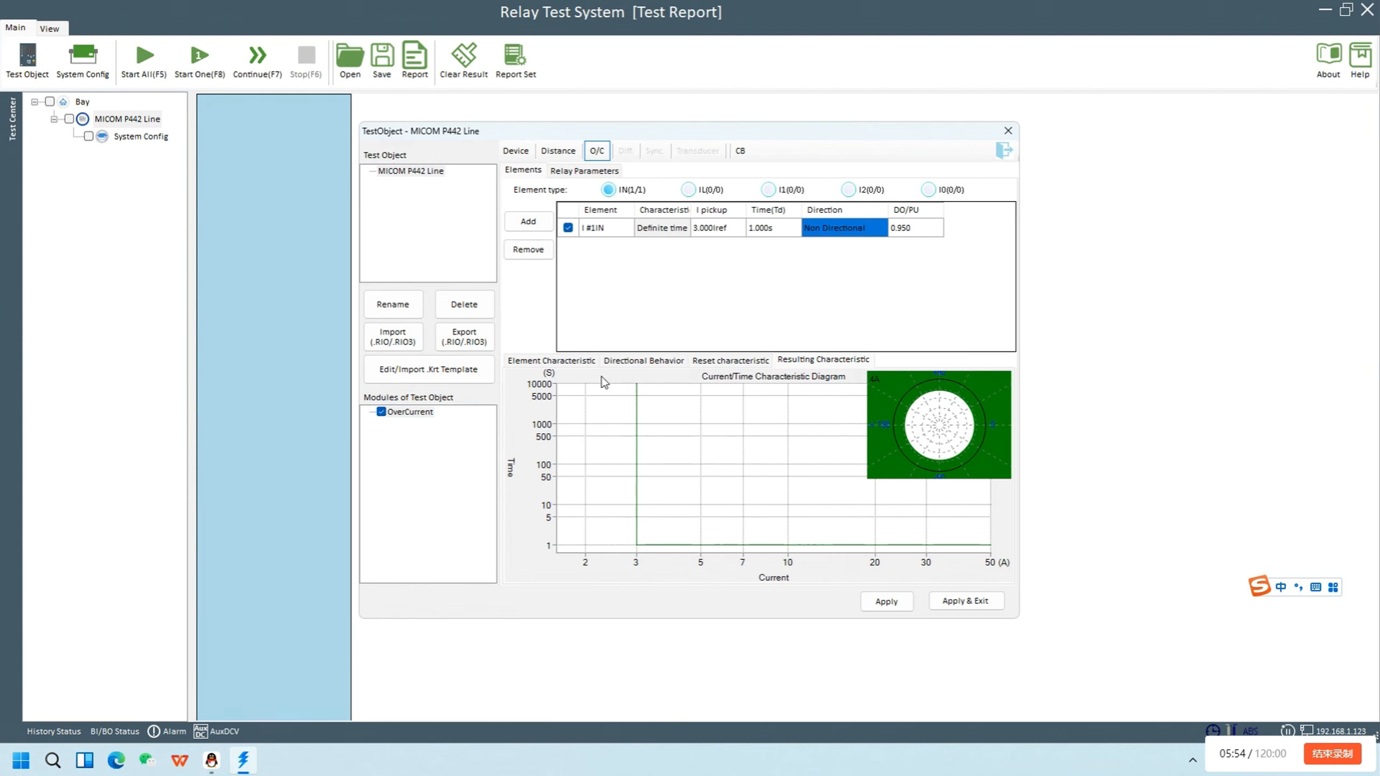
{"action": "left_click", "coordinate": [551, 360]}
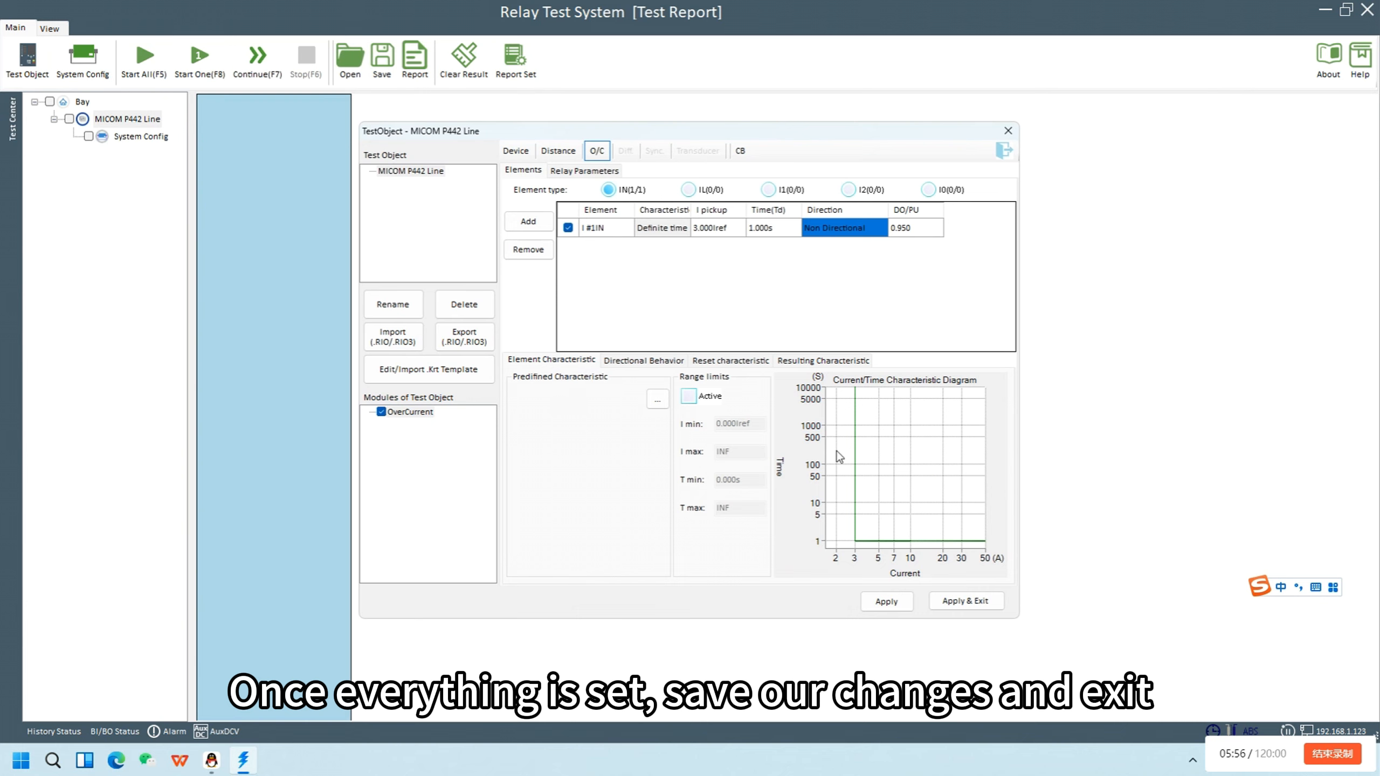
{"action": "left_click", "coordinate": [991, 603]}
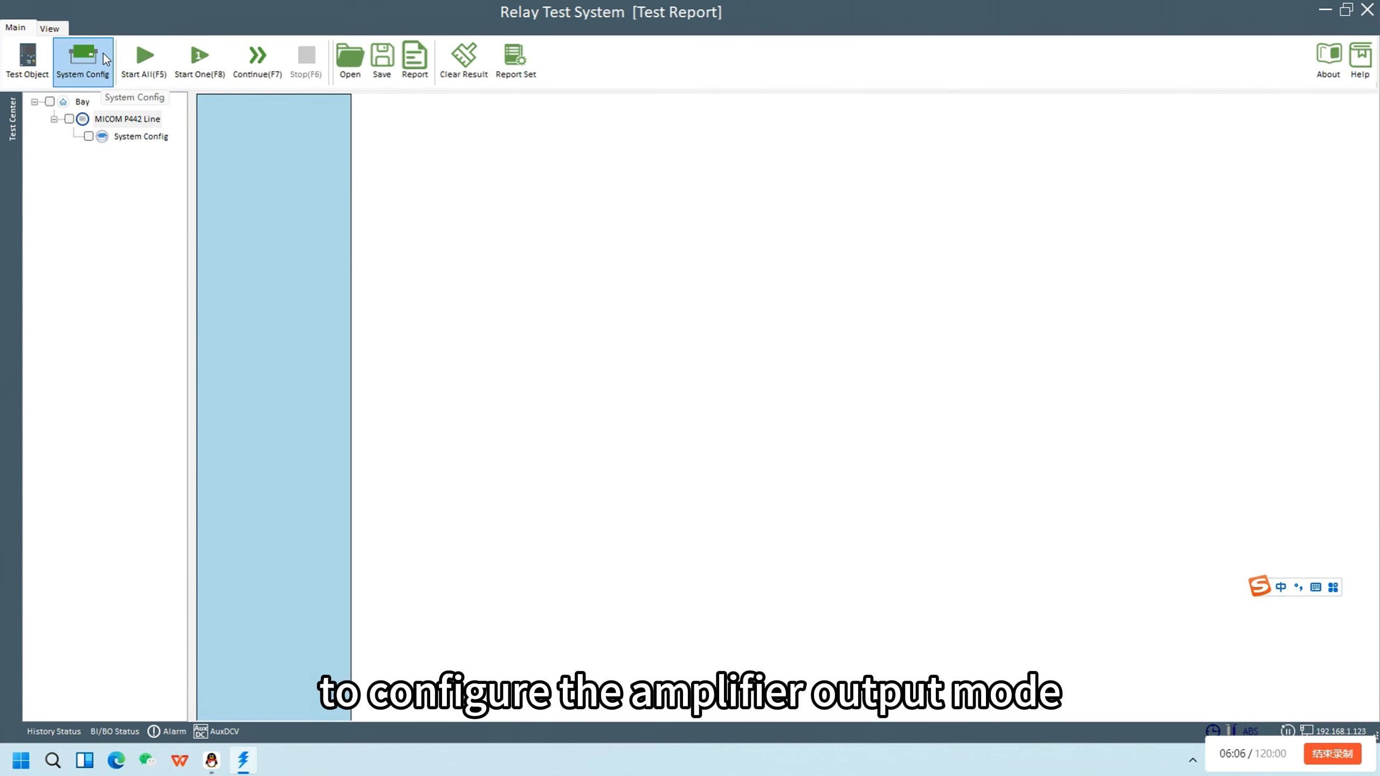
Step: Open the system configuration, compare the wiring of the power amplifier's current output modes from 1*100A+3*35A to 3*35A(high burden), and select 6*35A
{"action": "left_click", "coordinate": [83, 59]}
{"action": "left_click", "coordinate": [374, 272]}
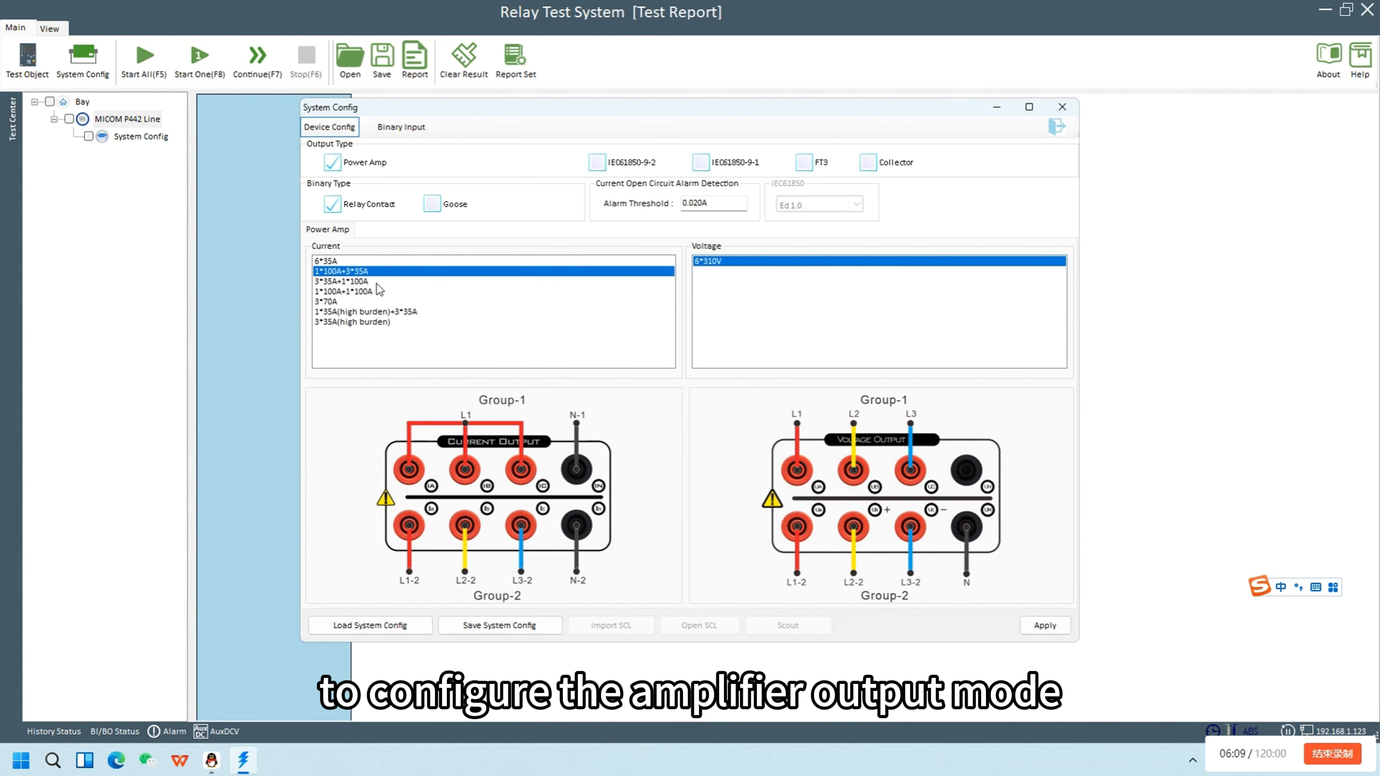
{"action": "left_click", "coordinate": [378, 281]}
{"action": "left_click", "coordinate": [378, 293]}
{"action": "left_click", "coordinate": [378, 303]}
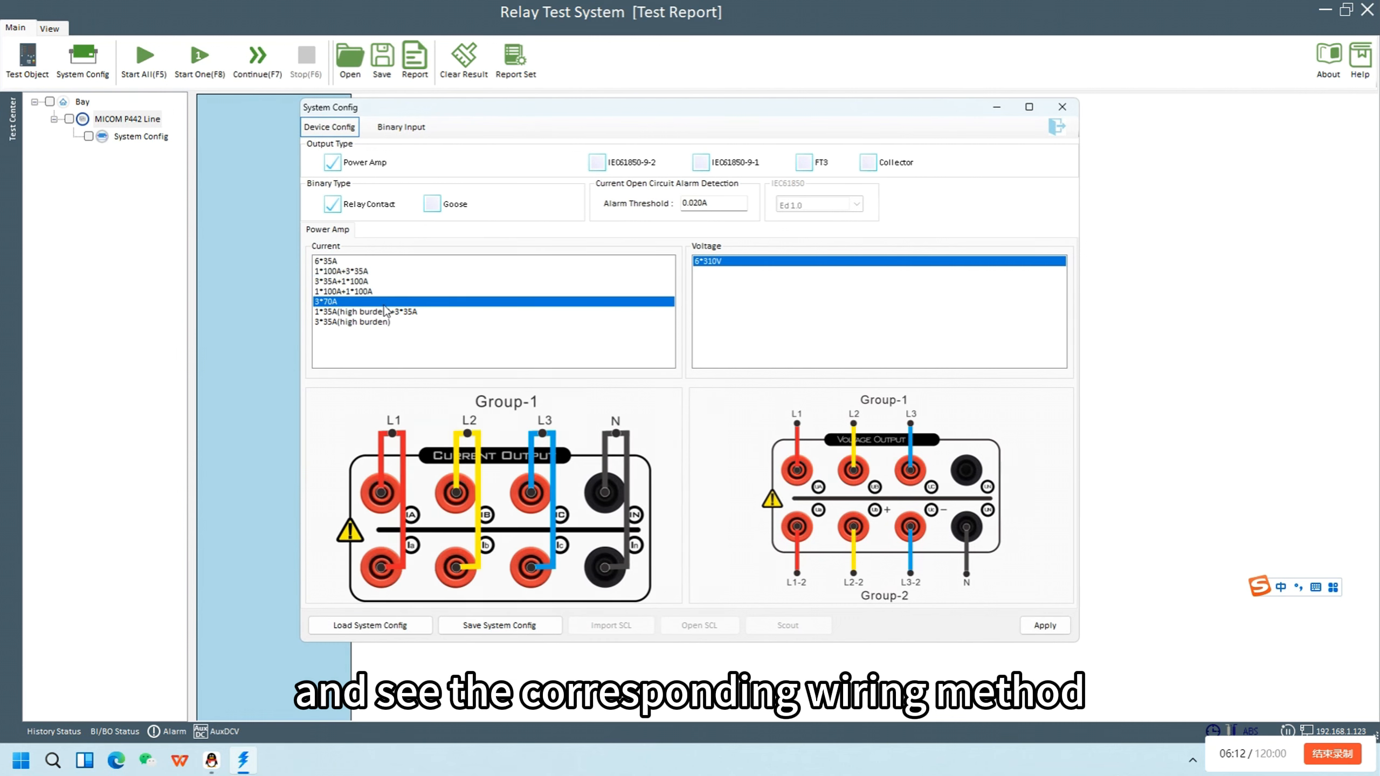
{"action": "left_click", "coordinate": [385, 311]}
{"action": "left_click", "coordinate": [407, 322]}
{"action": "left_click", "coordinate": [336, 262]}
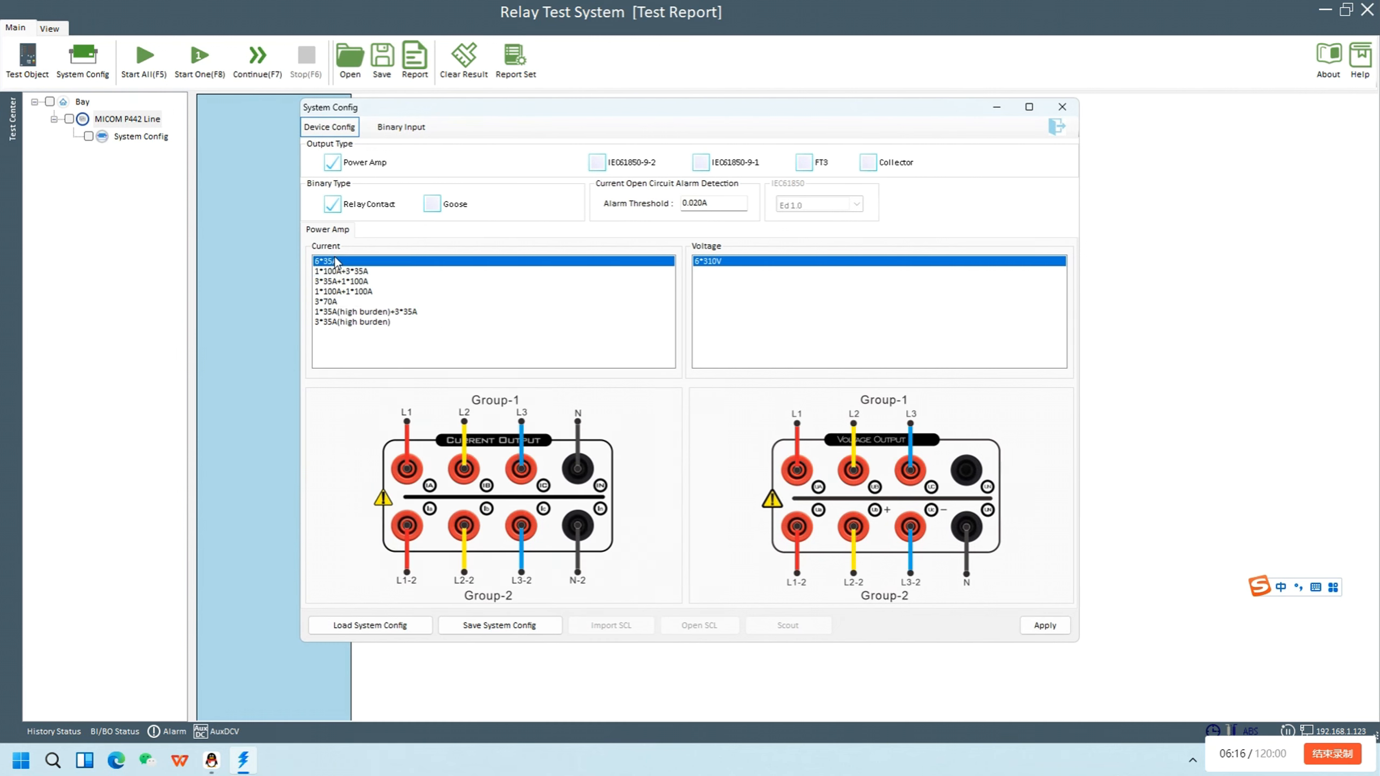
Step: Show the binary input configuration and review the contact type options of input 1, keeping Potential free
{"action": "left_click", "coordinate": [401, 127]}
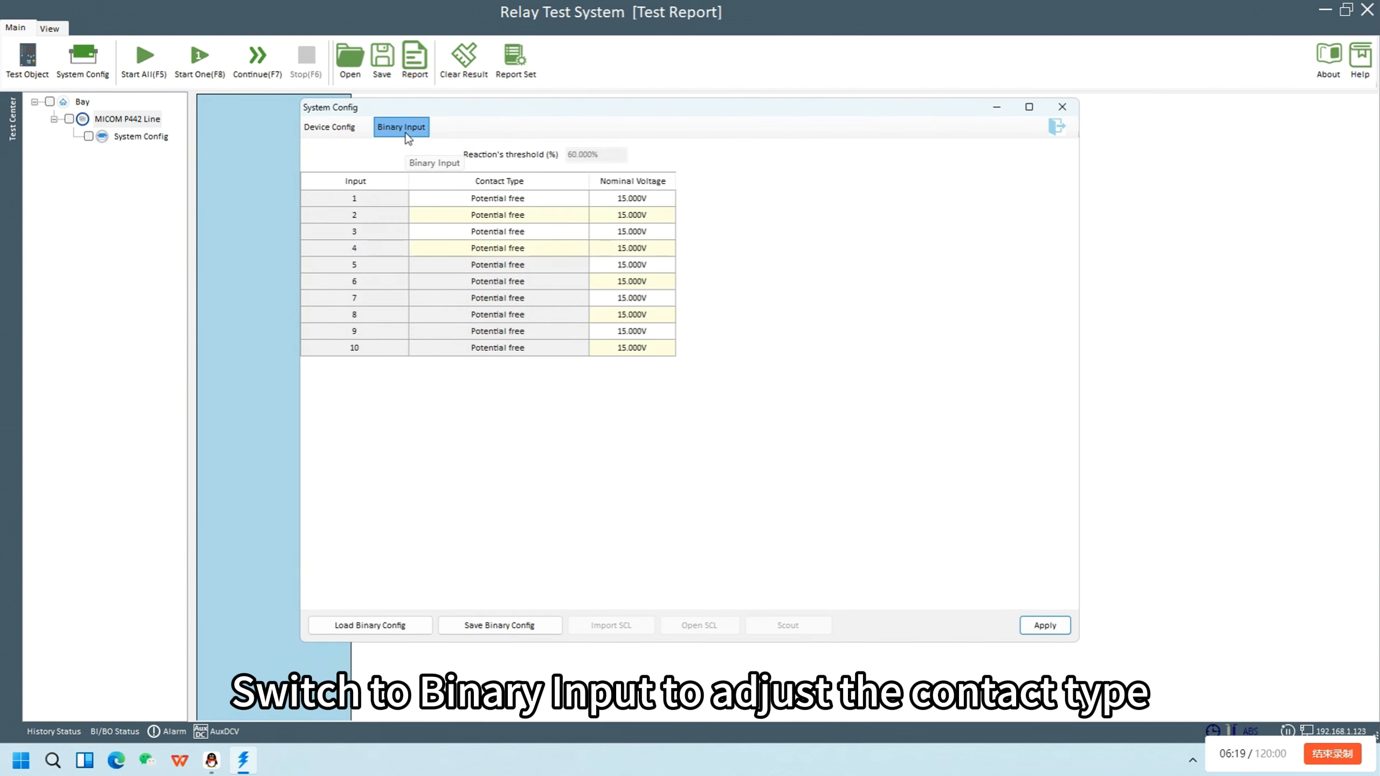
{"action": "left_click", "coordinate": [461, 199]}
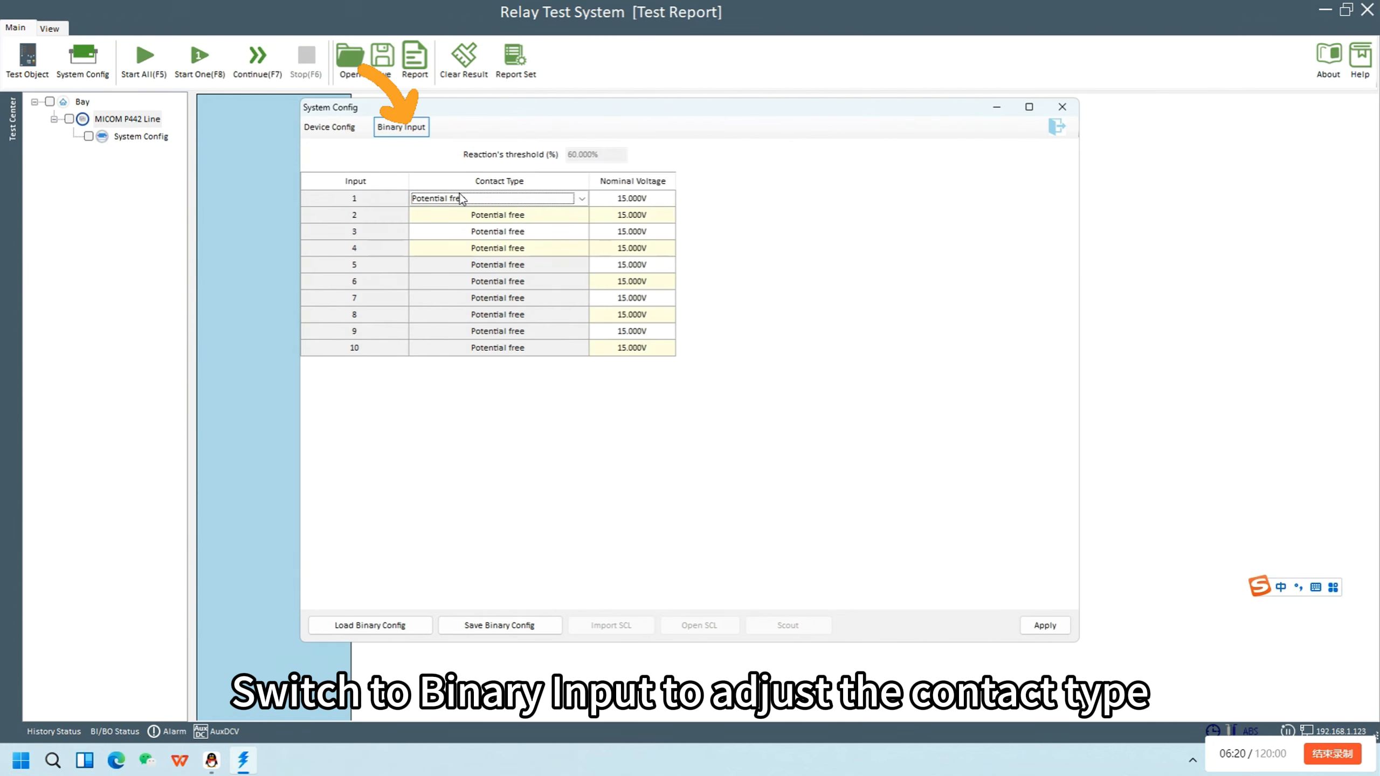
{"action": "left_click", "coordinate": [581, 200]}
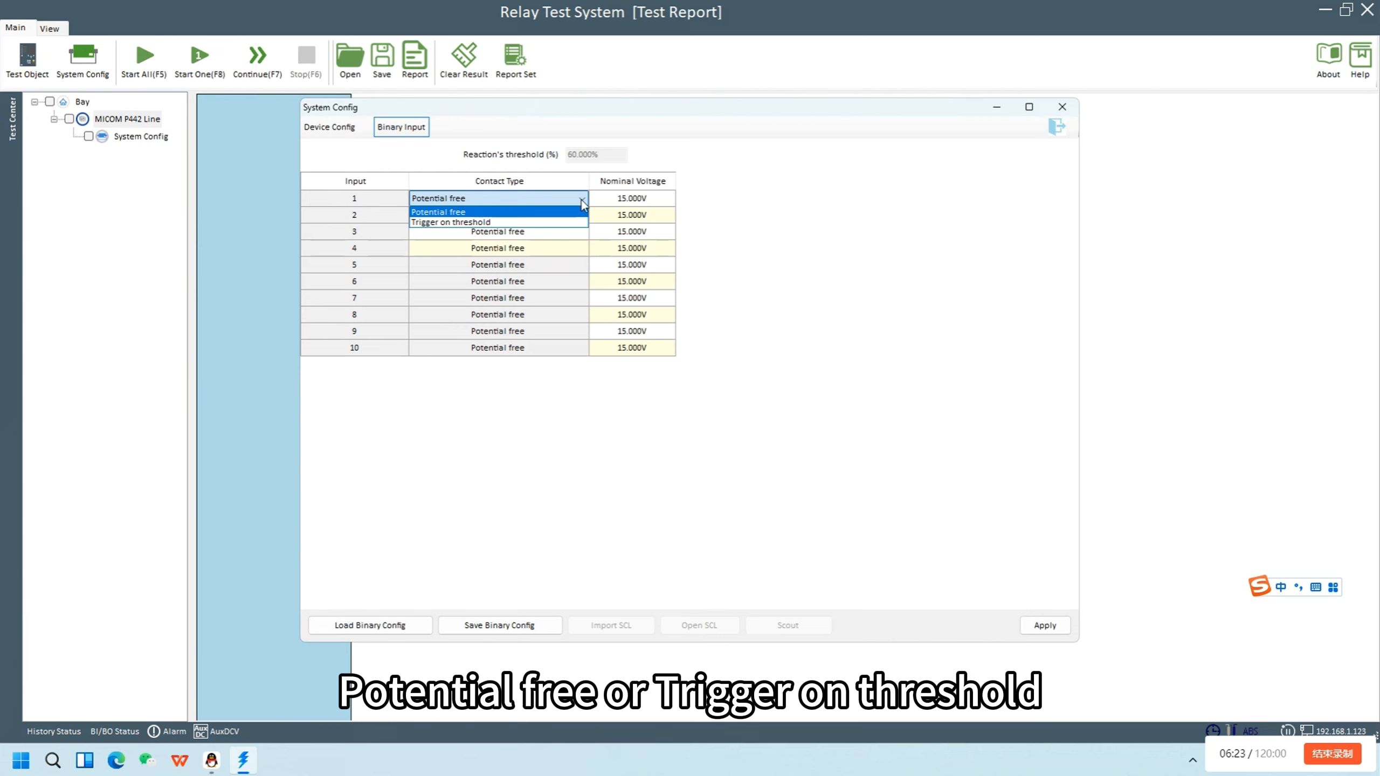
{"action": "left_click", "coordinate": [793, 204]}
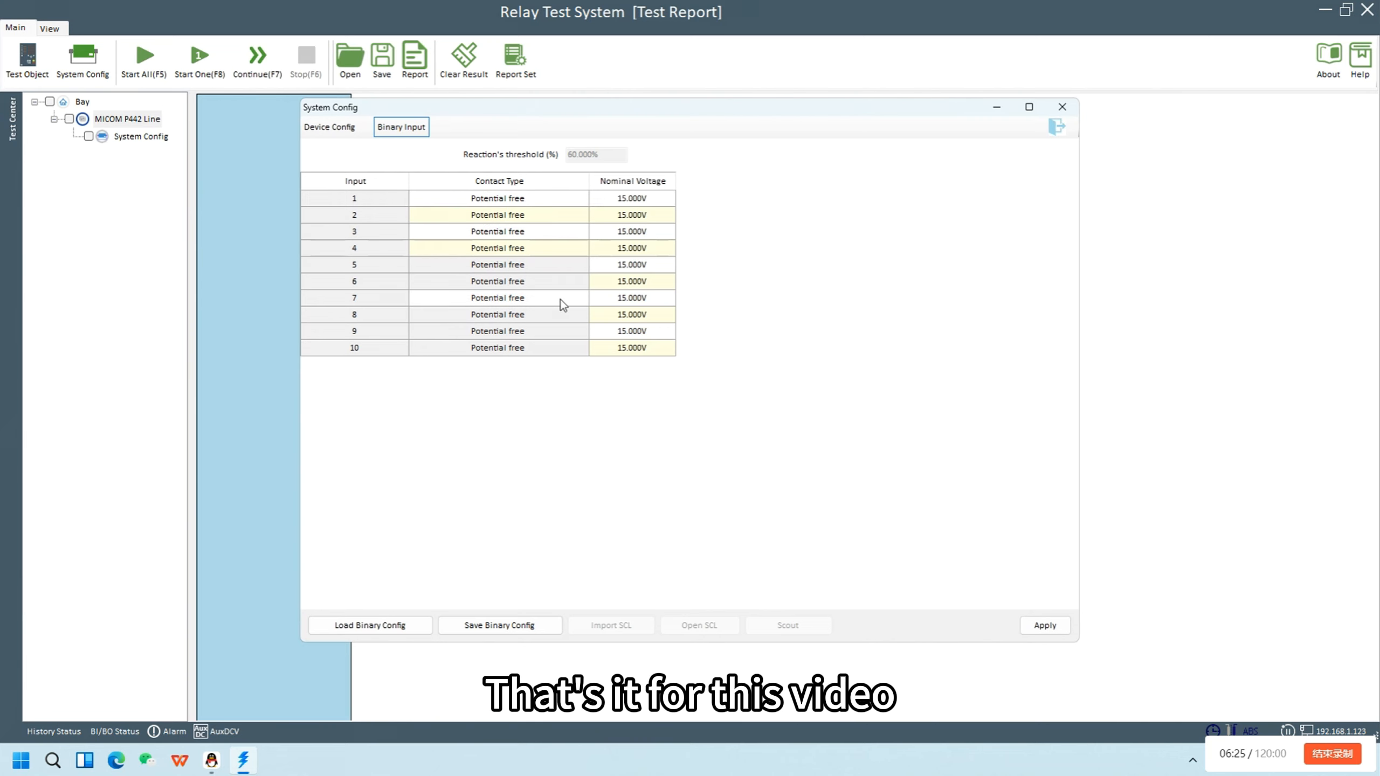
Step: Review the contact type options of binary input 4, keep Potential free, and close the system configuration without applying it
{"action": "left_click", "coordinate": [572, 248]}
{"action": "left_click", "coordinate": [573, 248]}
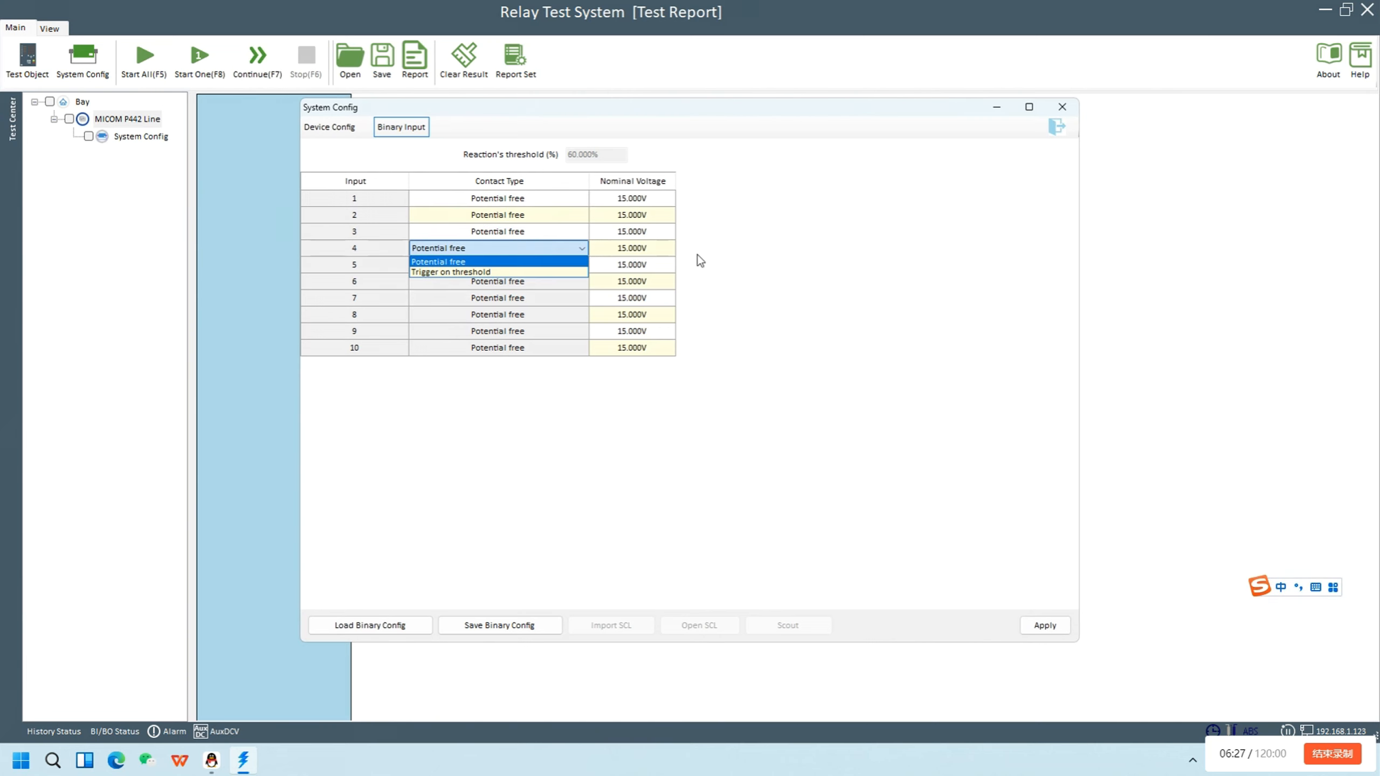
{"action": "left_click", "coordinate": [768, 259]}
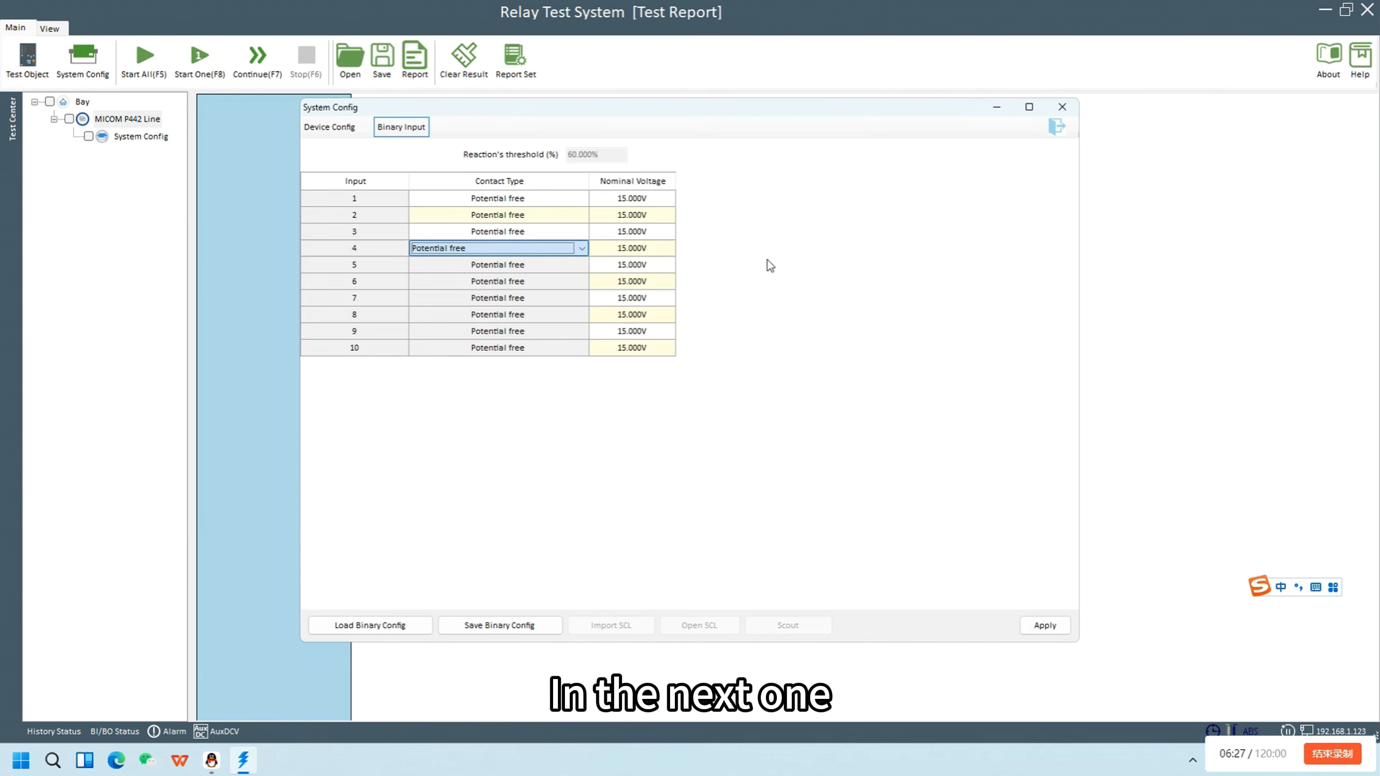
{"action": "left_click", "coordinate": [1064, 108]}
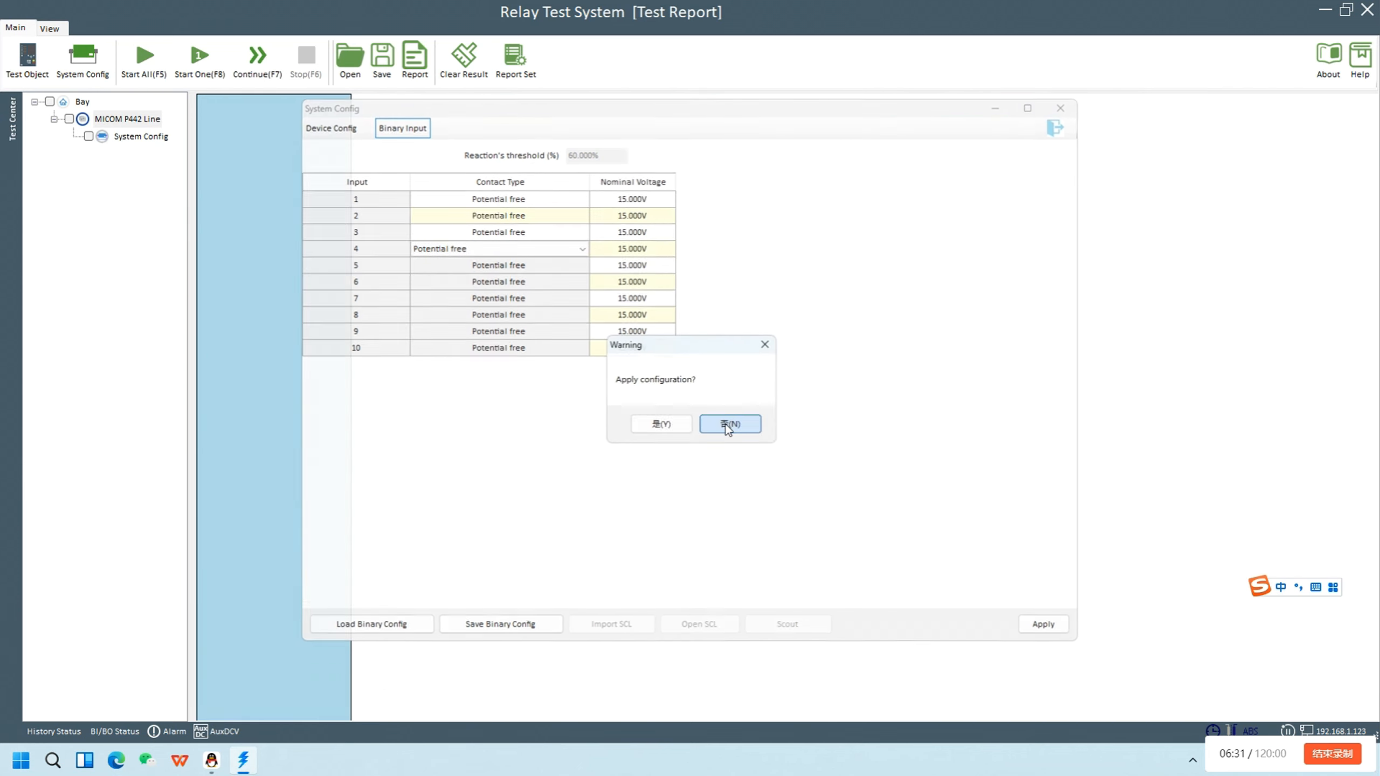